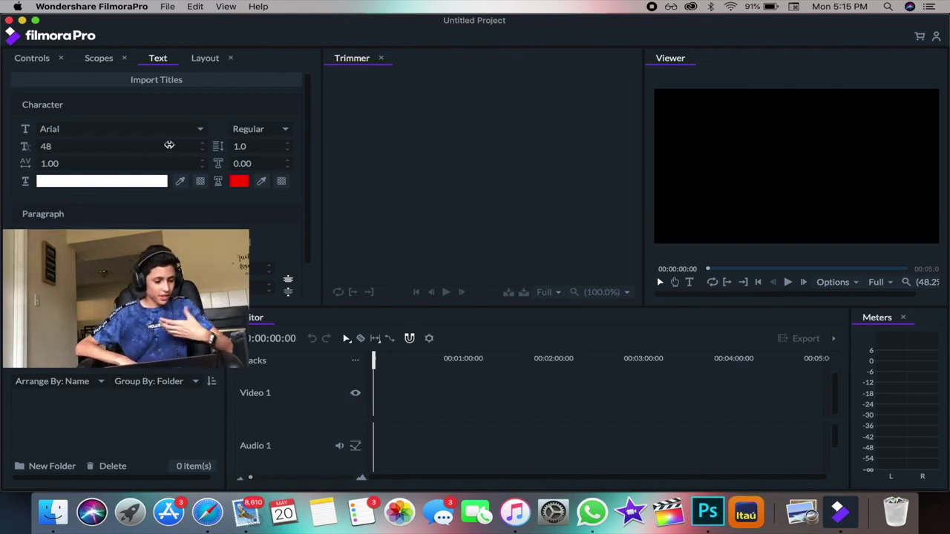
- Look through the video scopes, the layout and alignment options, and the controls of the empty project
left_click(100, 59)
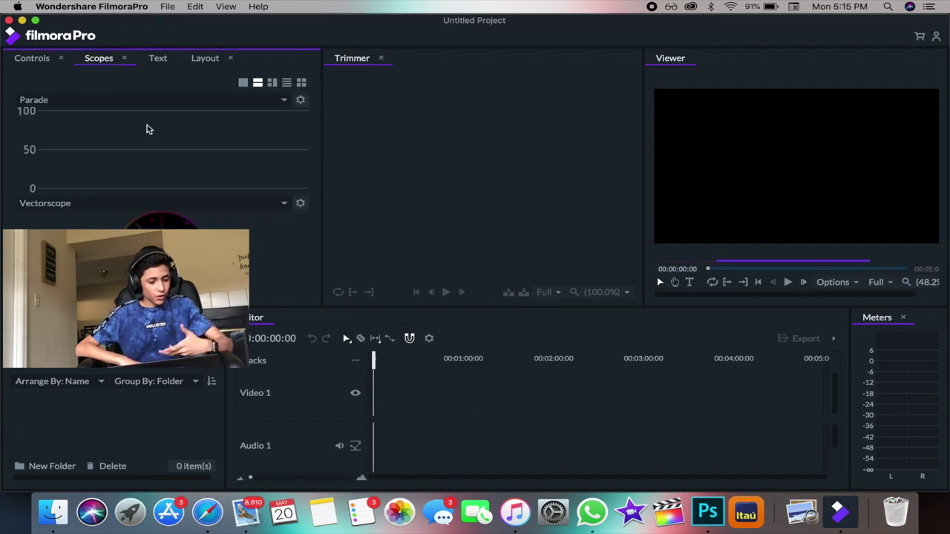
left_click(204, 59)
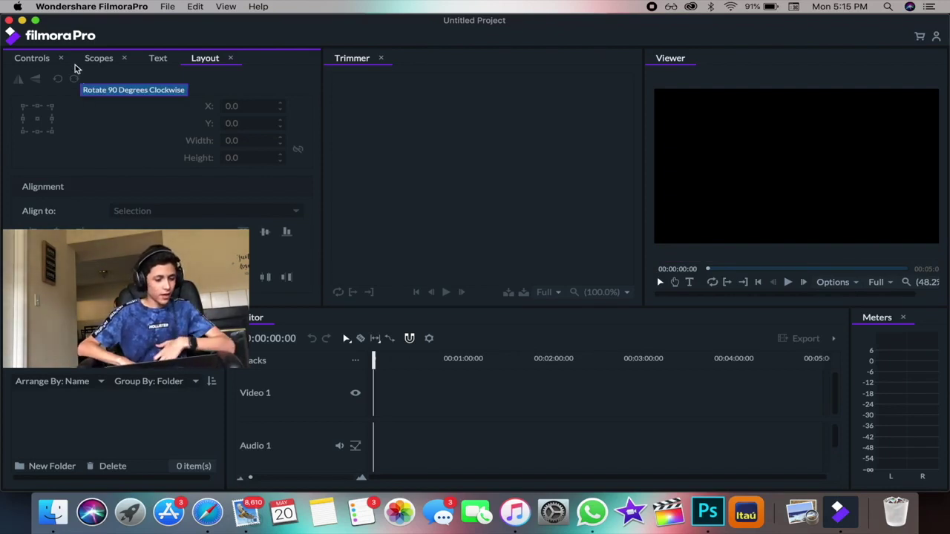
left_click(35, 58)
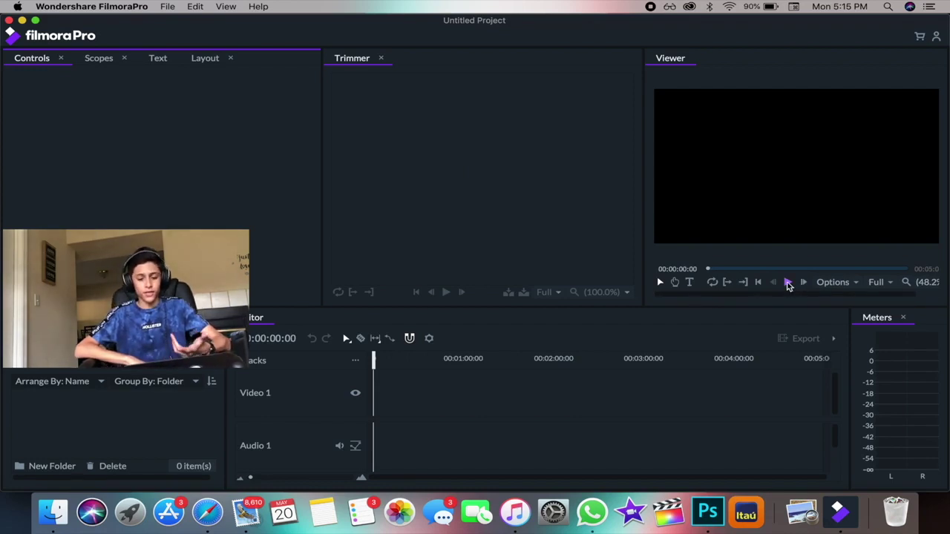
- Browse the effect categories from 360° Video down to Transitions - Video and back up
scroll(80, 388, "down", 3)
scroll(101, 377, "up", 2)
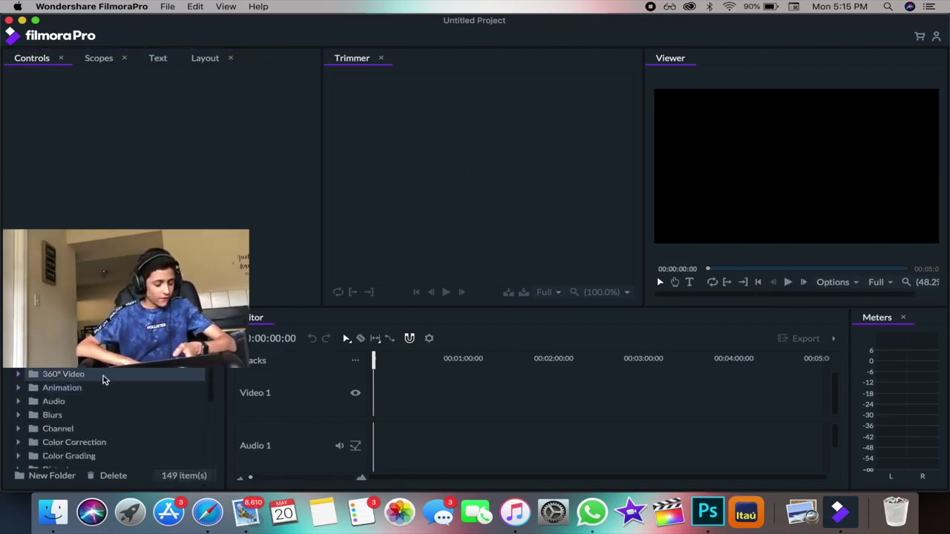
scroll(94, 434, "down", 2)
scroll(95, 436, "down", 6)
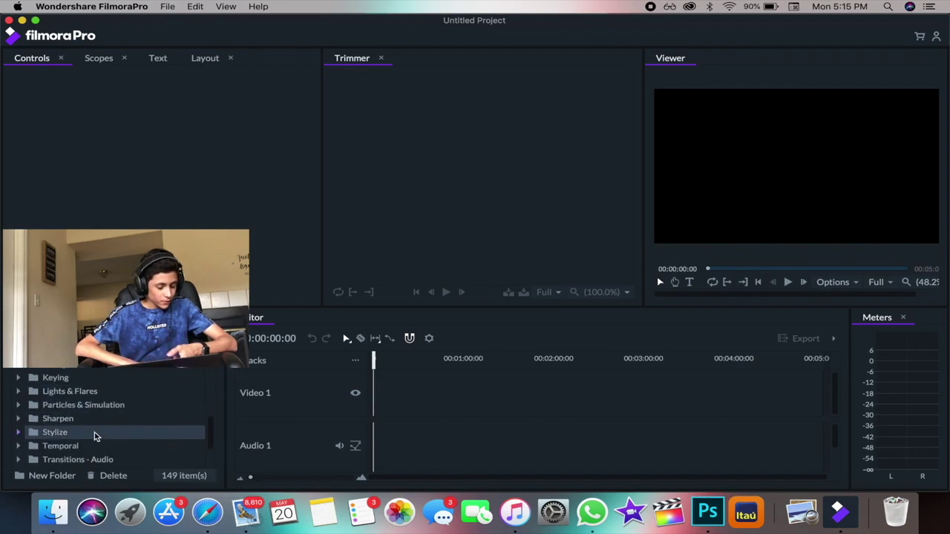
scroll(99, 426, "up", 2)
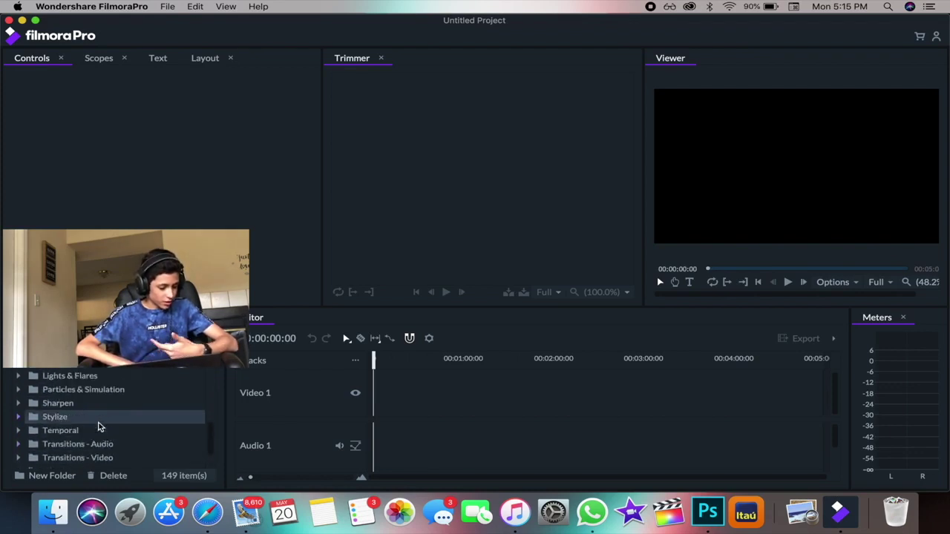
scroll(100, 426, "up", 6)
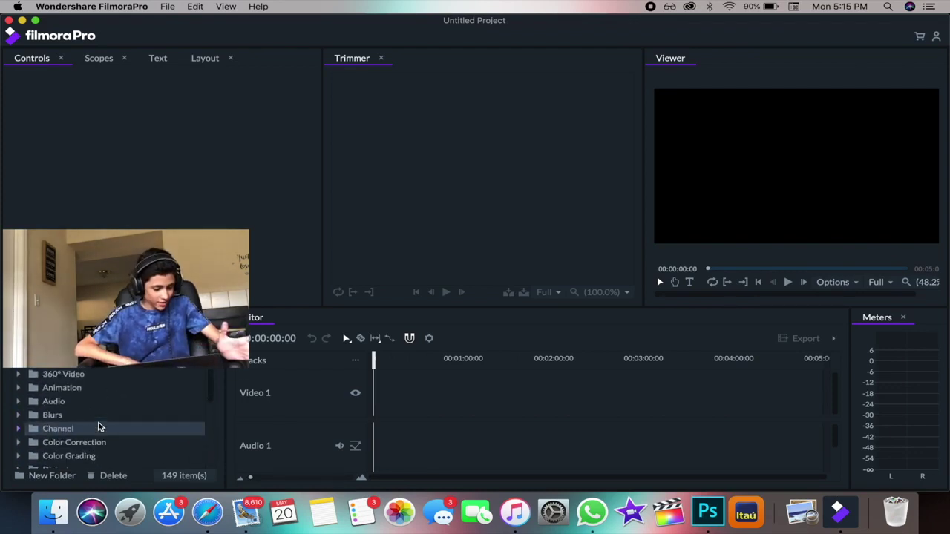
- Return to the project media and look over the video, audio and master tracks of the timeline
left_click(133, 317)
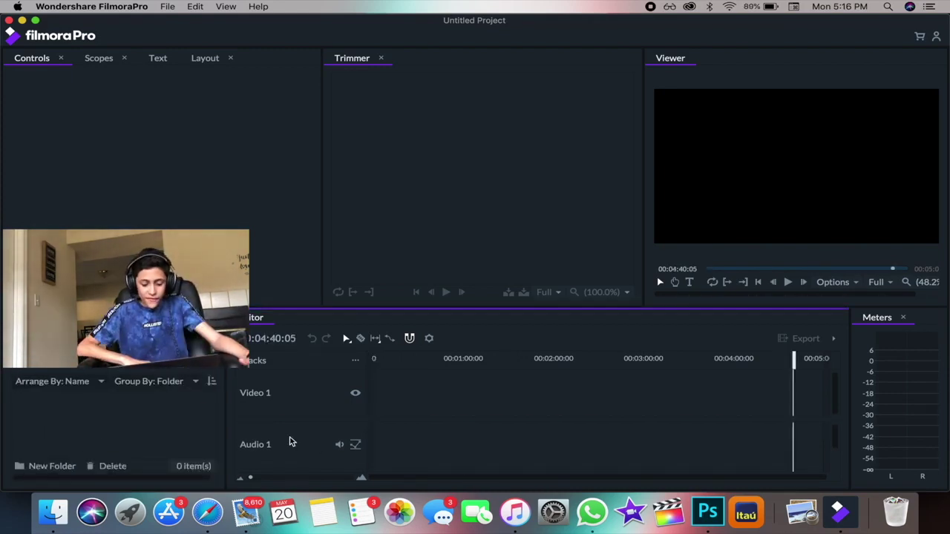
scroll(392, 438, "down", 2)
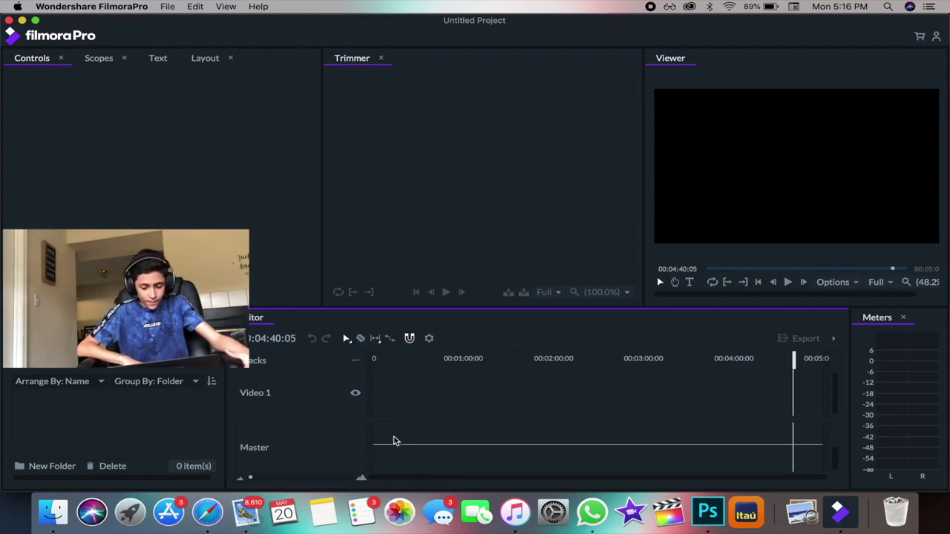
scroll(393, 441, "up", 2)
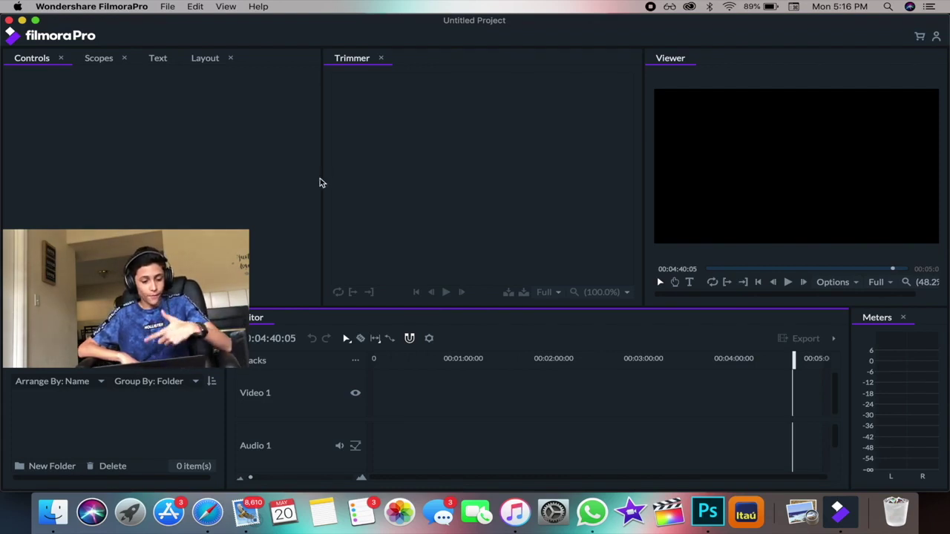
- Resize the workspace so that the controls area is narrower and the viewer is wider
left_click_drag(320, 179, 251, 203)
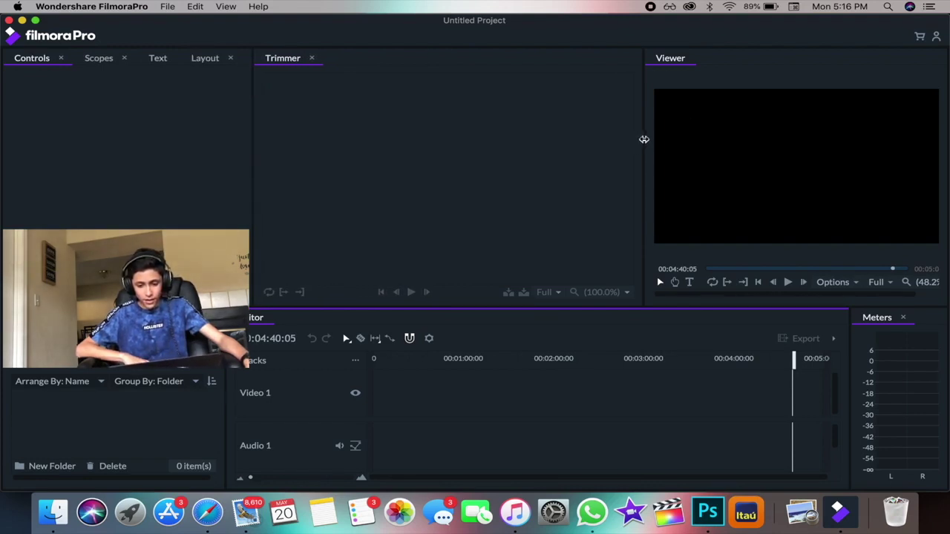
left_click_drag(643, 139, 584, 209)
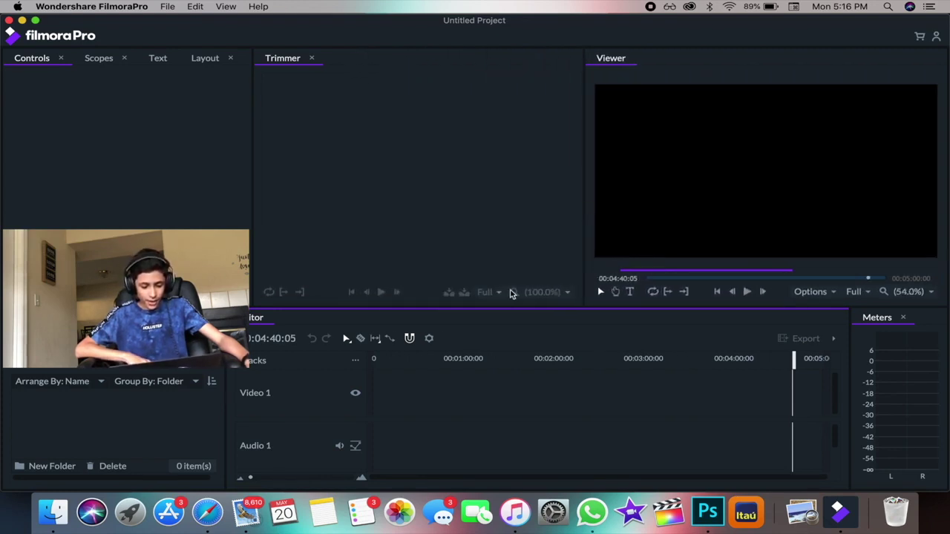
left_click_drag(521, 313, 453, 376)
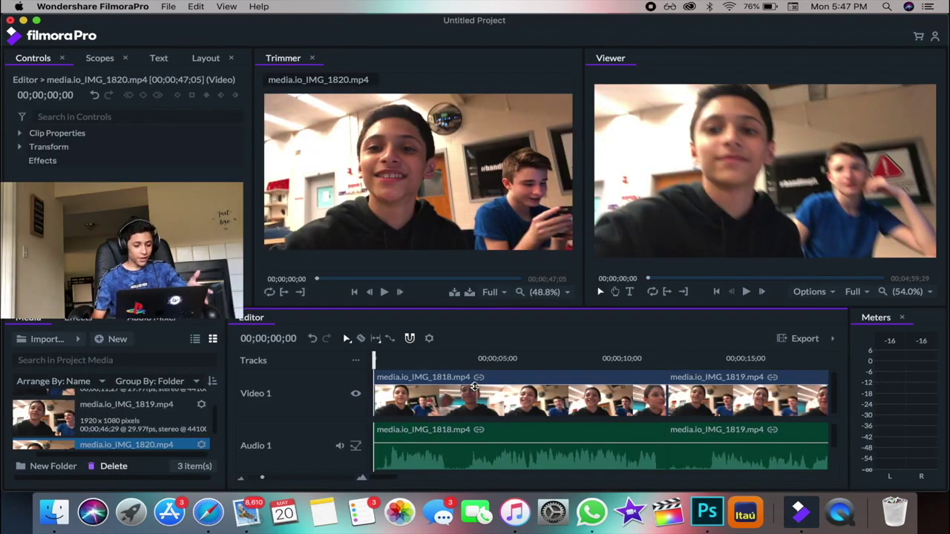
- Look over the clips on the timeline, selecting media.io_IMG_1818.mp4 and media.io_IMG_1819.mp4 in turn
left_click_drag(375, 361, 375, 392)
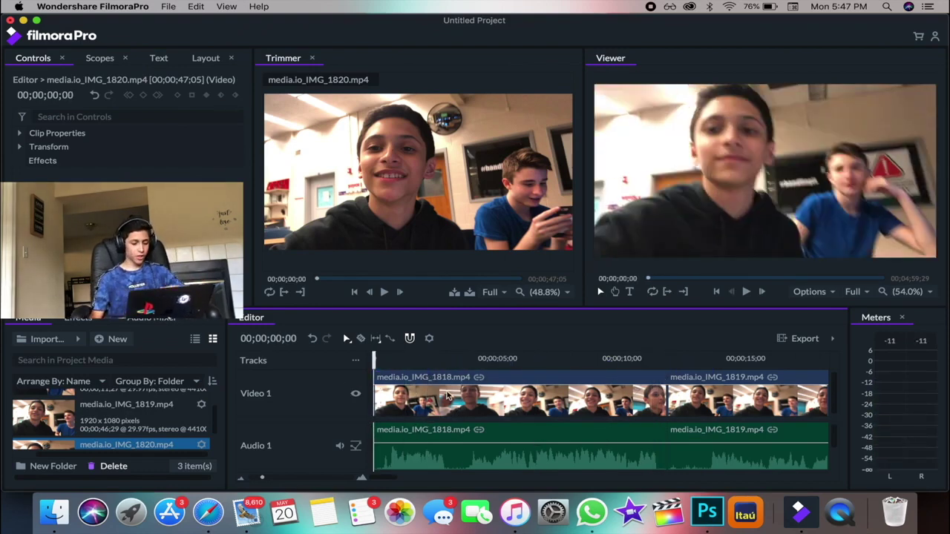
scroll(447, 396, "right", 5)
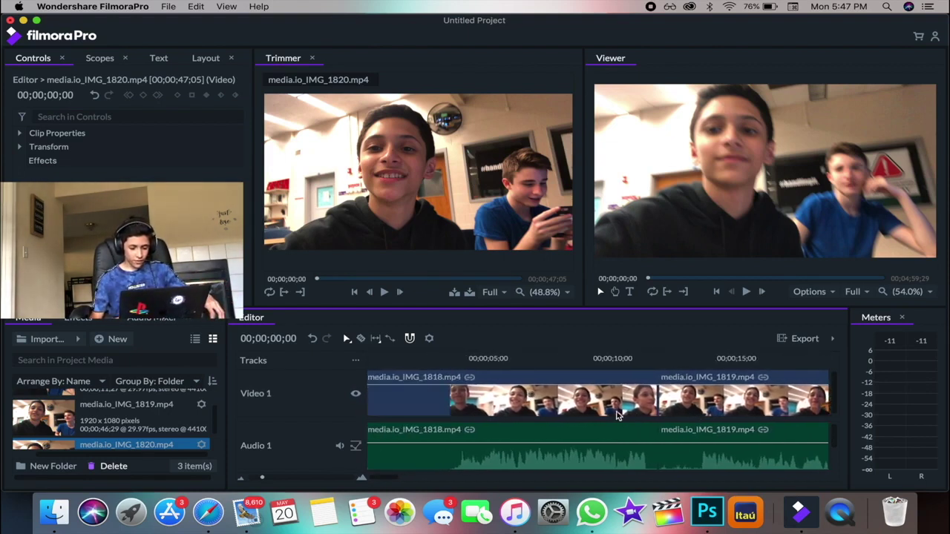
scroll(615, 416, "left", 5)
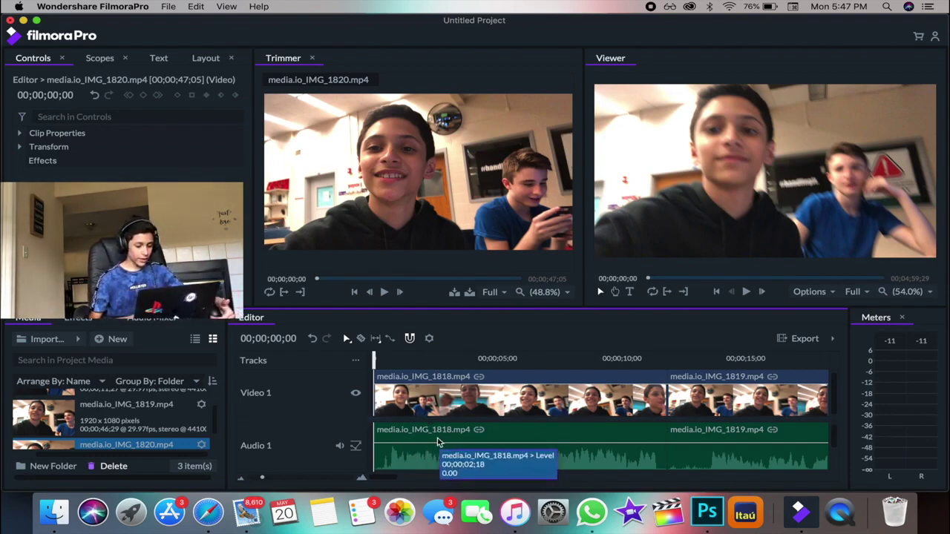
left_click(438, 443)
left_click(434, 397)
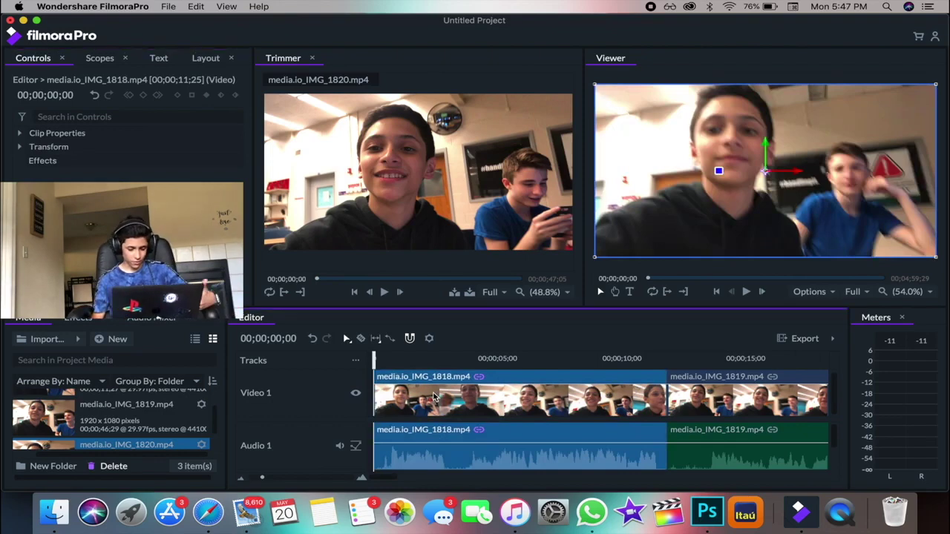
left_click(701, 397)
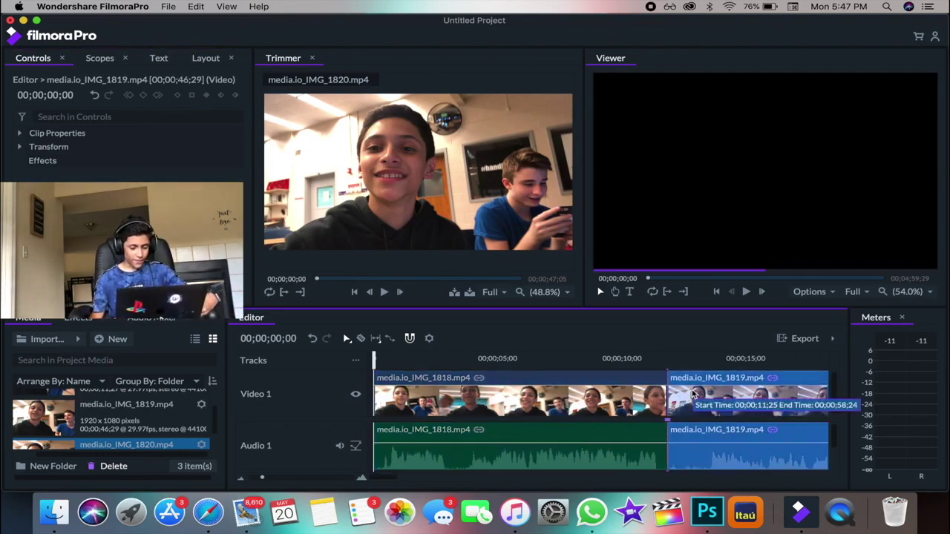
scroll(635, 401, "right", 5)
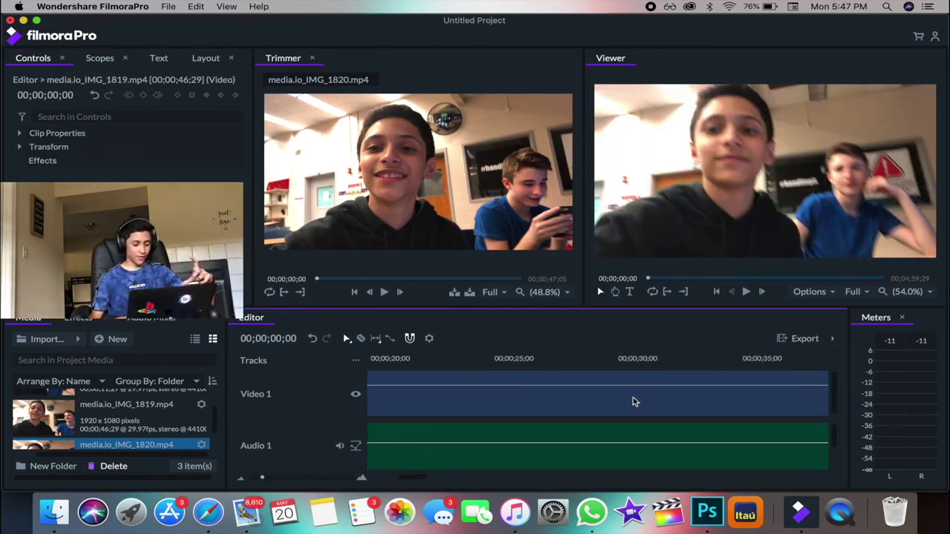
- View the whole edit on the timeline, then its first 20 seconds or so, with the playhead at the start
mouse_move(261, 478)
left_mouse_down()
mouse_move(241, 478)
mouse_move(251, 478)
left_mouse_up()
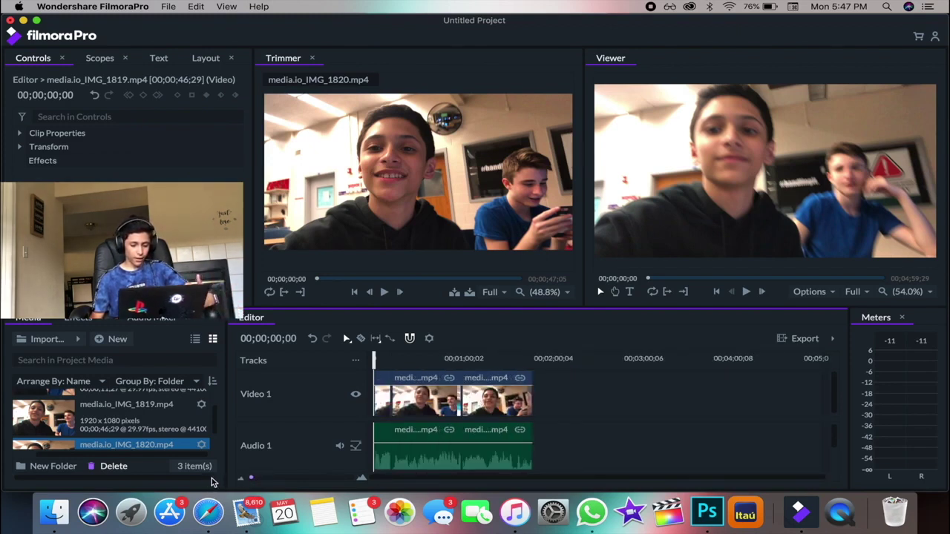
left_click_drag(239, 480, 259, 480)
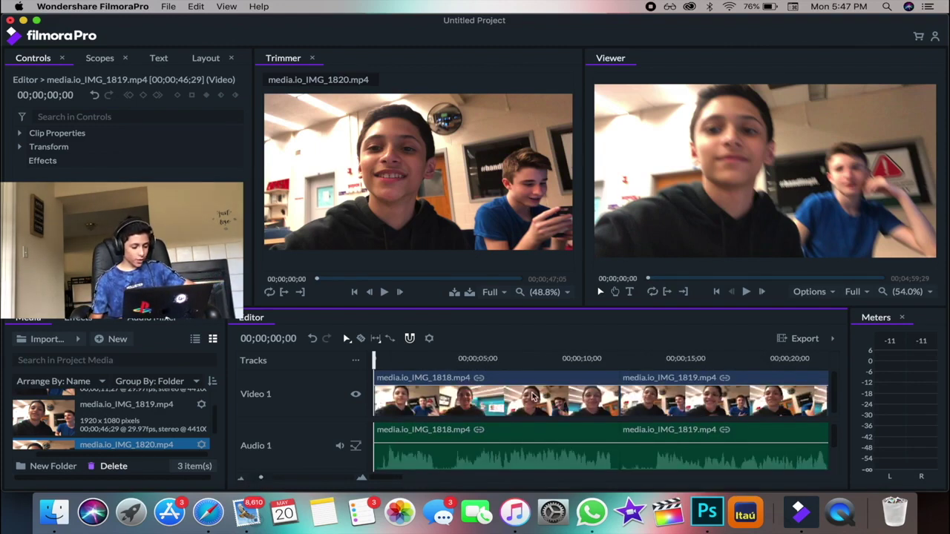
left_click_drag(384, 361, 344, 367)
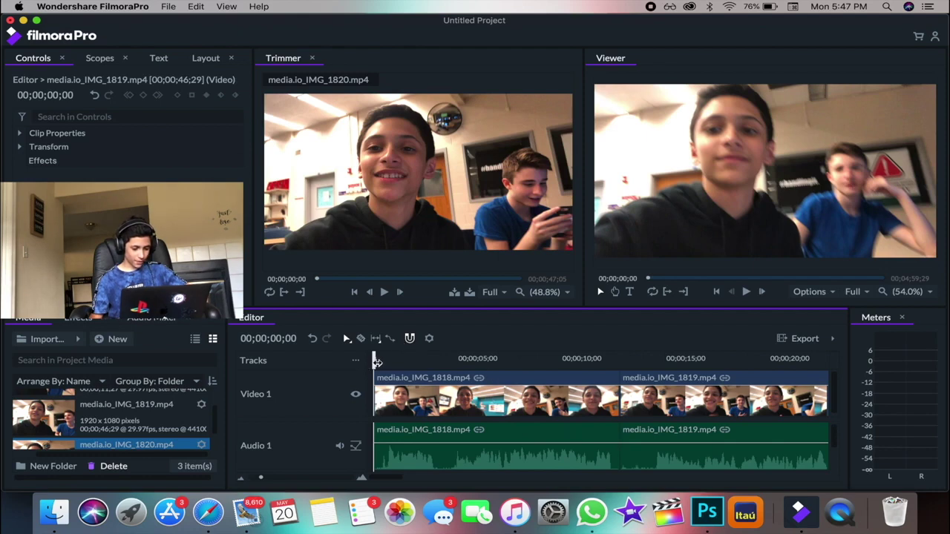
- Widen the viewer slightly, narrow the controls area and shrink the media area to give the timeline more width
left_click_drag(583, 171, 576, 172)
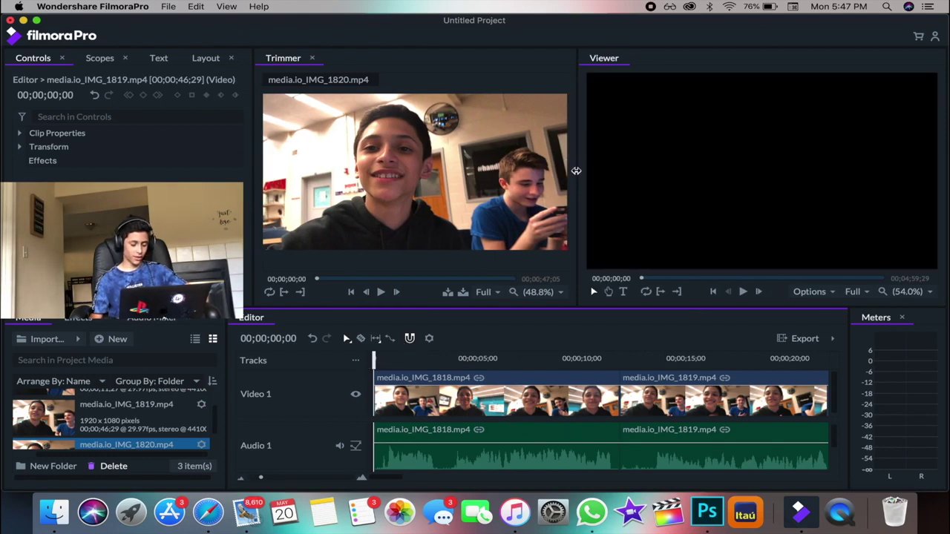
left_click_drag(253, 179, 230, 180)
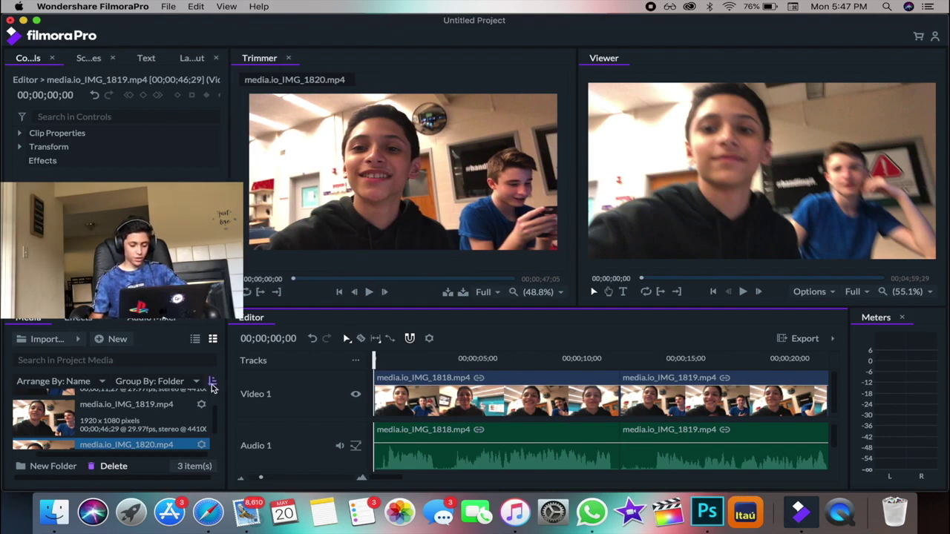
left_click_drag(233, 324, 66, 324)
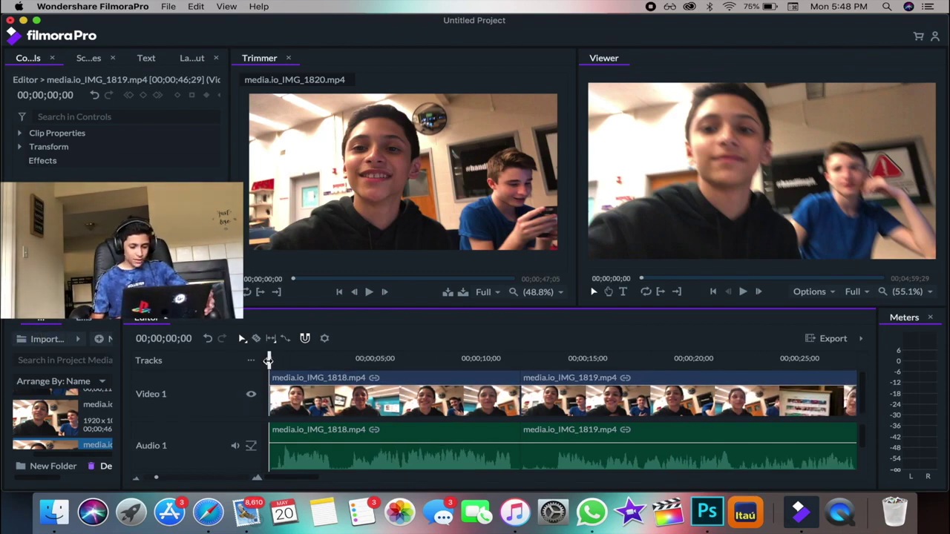
- Slice media.io_IMG_1818.mp4 into six pieces, cutting at about 2, 3.5, 5, 6.5 and 9.5 seconds
left_click_drag(359, 359, 255, 360)
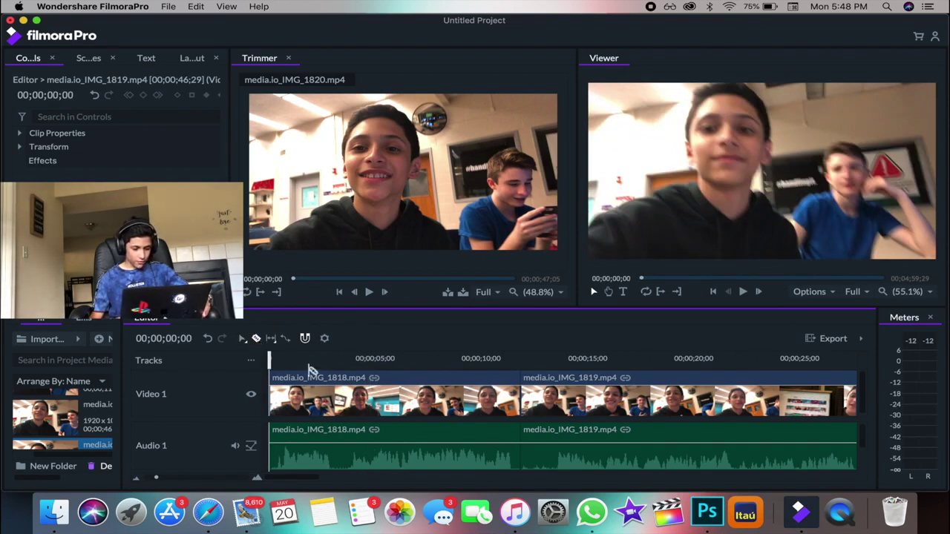
left_click(311, 389)
left_click(345, 393)
left_click(371, 391)
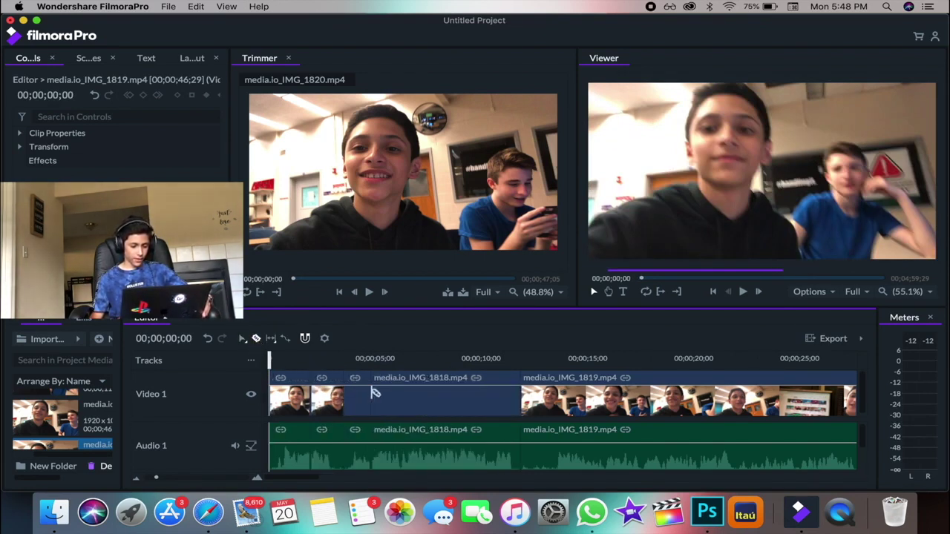
left_click(404, 388)
left_click(471, 393)
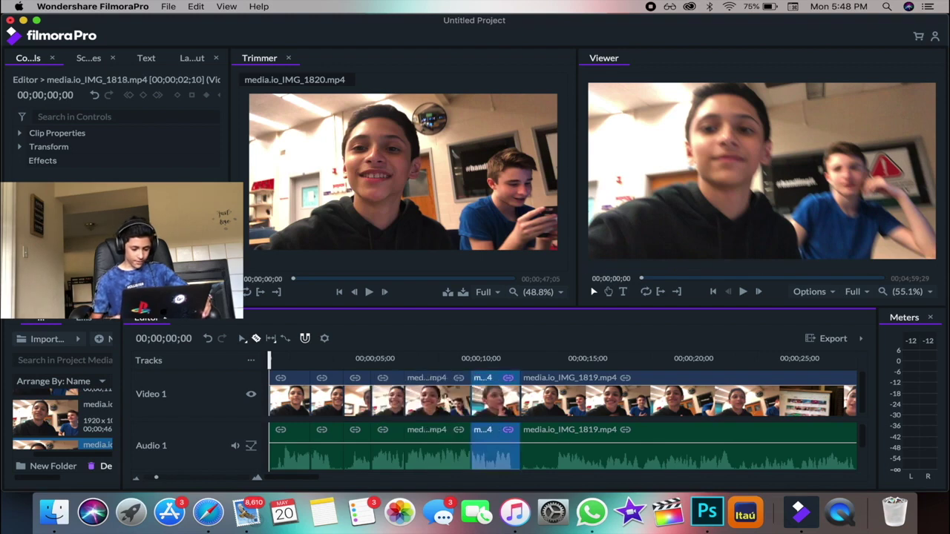
- Delete the fifth piece of media.io_IMG_1818.mp4, between about 6.5 and 9.5 seconds
right_click(454, 394)
key("Escape")
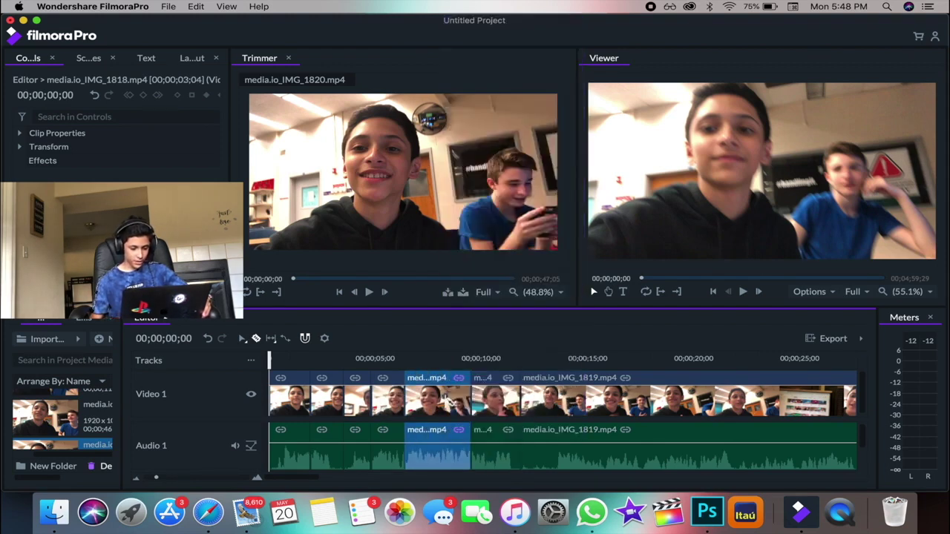
right_click(446, 405)
left_click(475, 362)
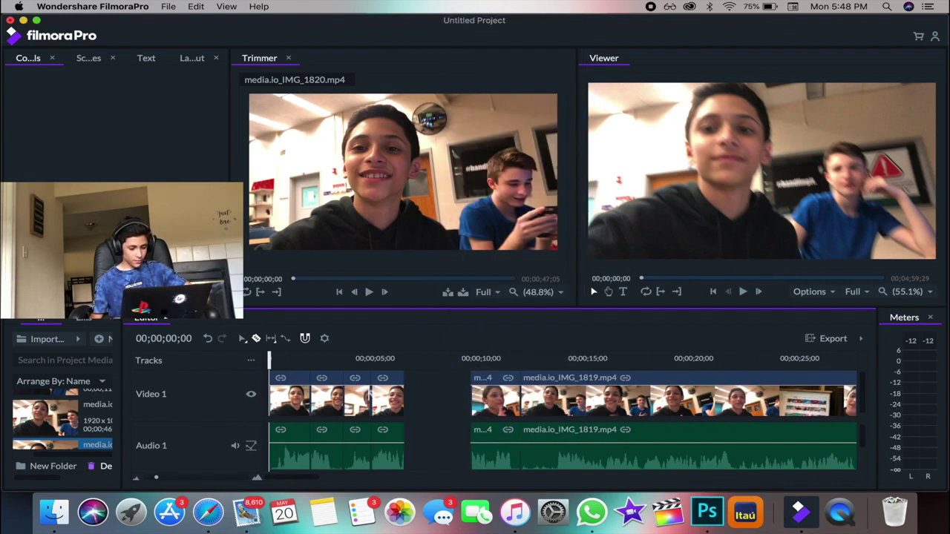
- With the Selection Tool, close the gap by moving the last IMG_1818 piece, media.io_IMG_1819.mp4 and media.io_IMG_1820.mp4 earlier against their preceding clips
left_click(244, 342)
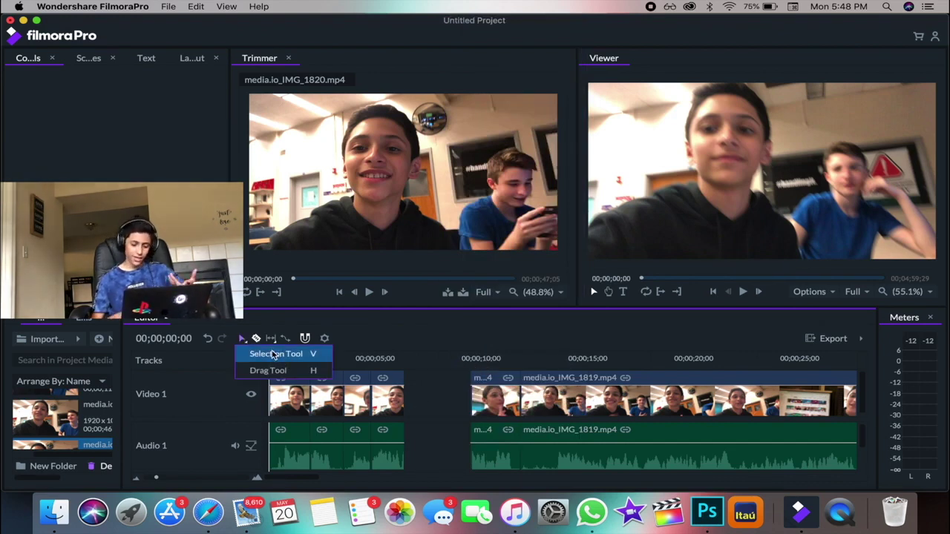
left_click(435, 335)
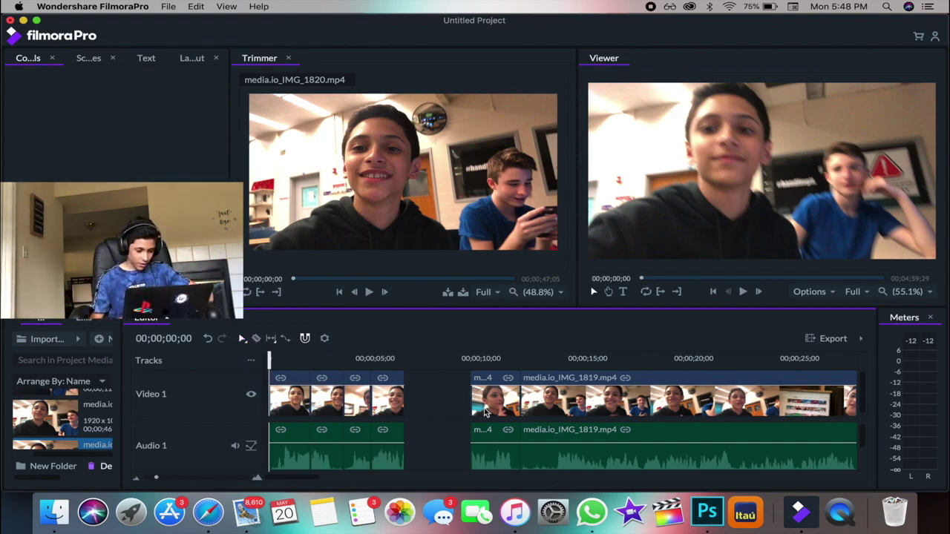
left_click_drag(486, 413, 428, 405)
left_click_drag(528, 407, 477, 402)
scroll(631, 401, "right", 10)
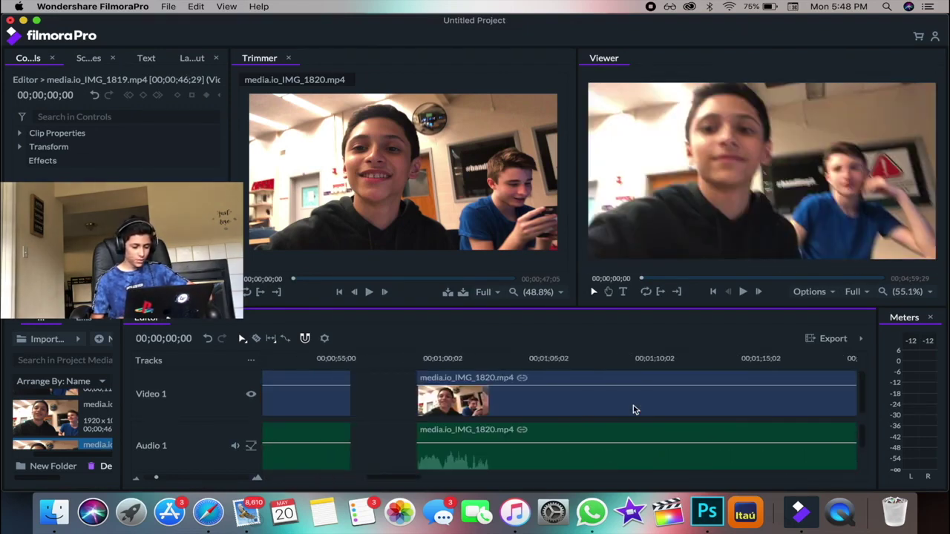
scroll(632, 408, "left", 5)
left_click_drag(632, 405, 450, 395)
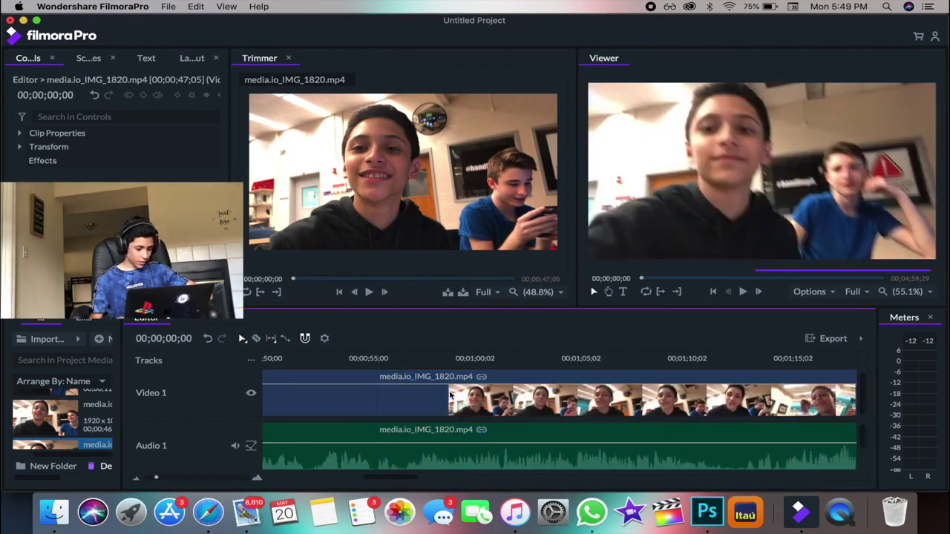
left_click_drag(156, 477, 151, 477)
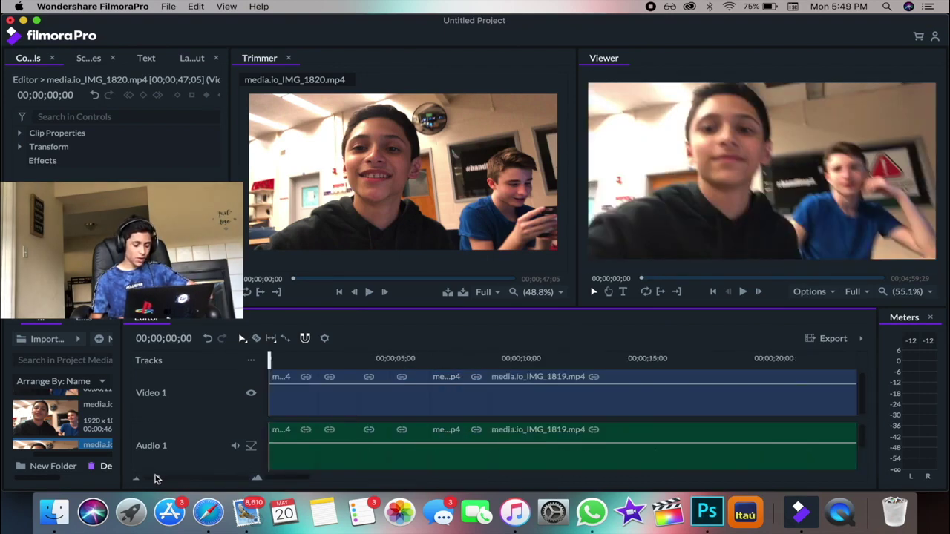
- Unlink the video and audio of media.io_IMG_1820.mp4 in the timeline
right_click(387, 401)
left_click(662, 425)
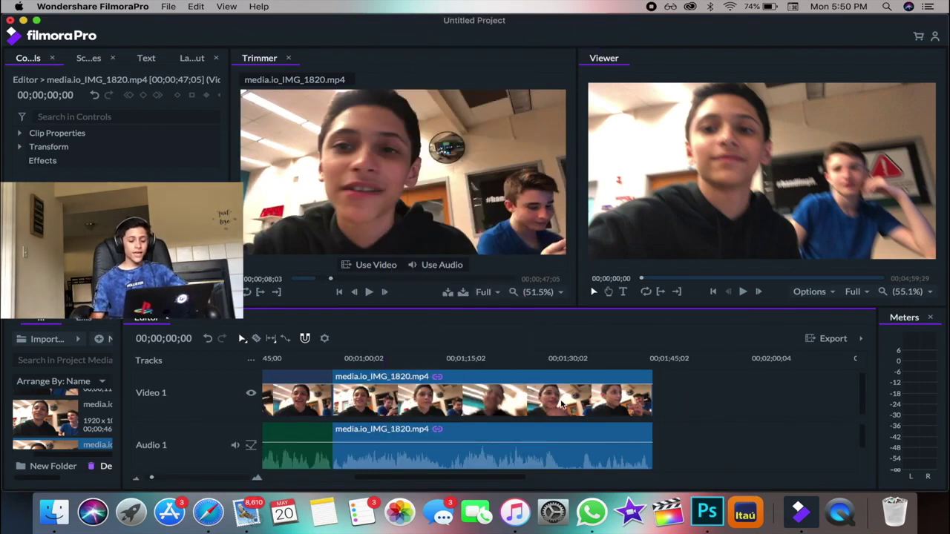
scroll(561, 404, "left", 5)
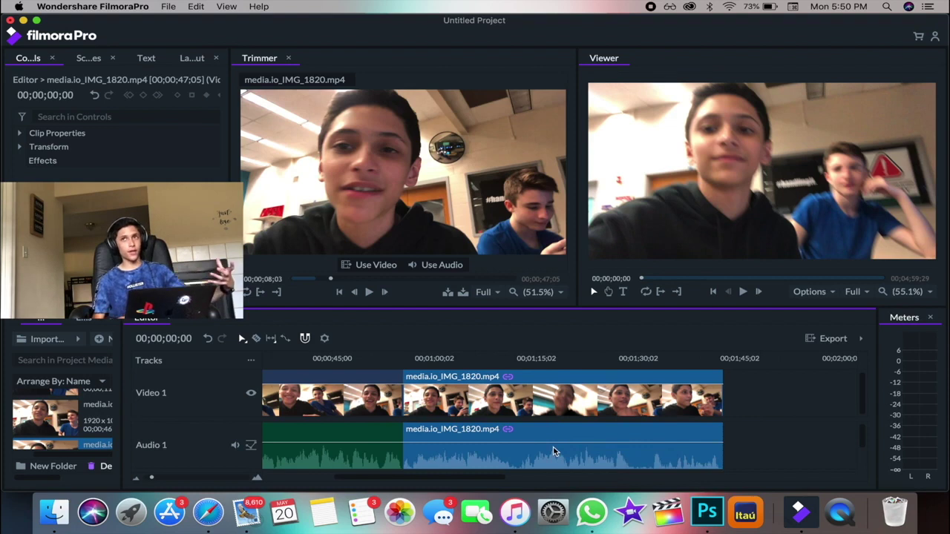
scroll(553, 449, "left", 5)
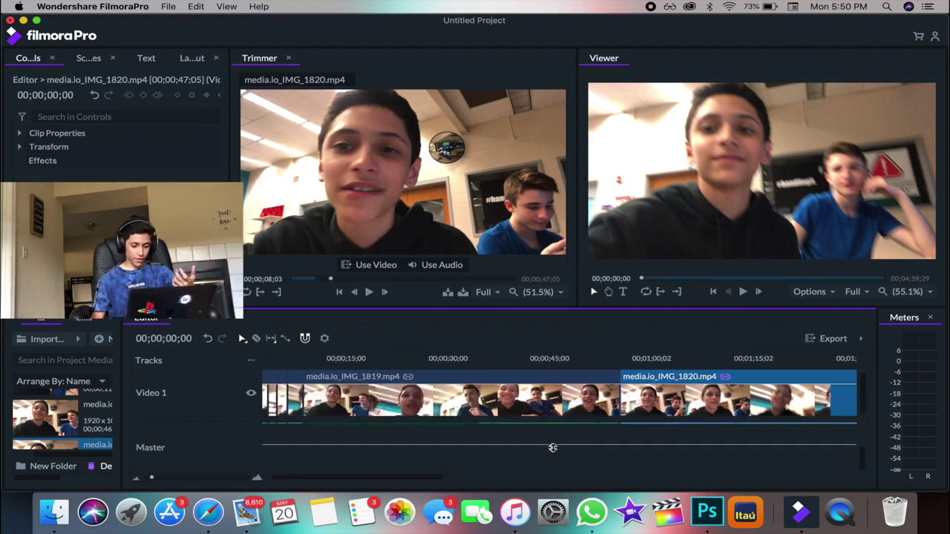
scroll(553, 452, "right", 5)
scroll(552, 452, "left", 2)
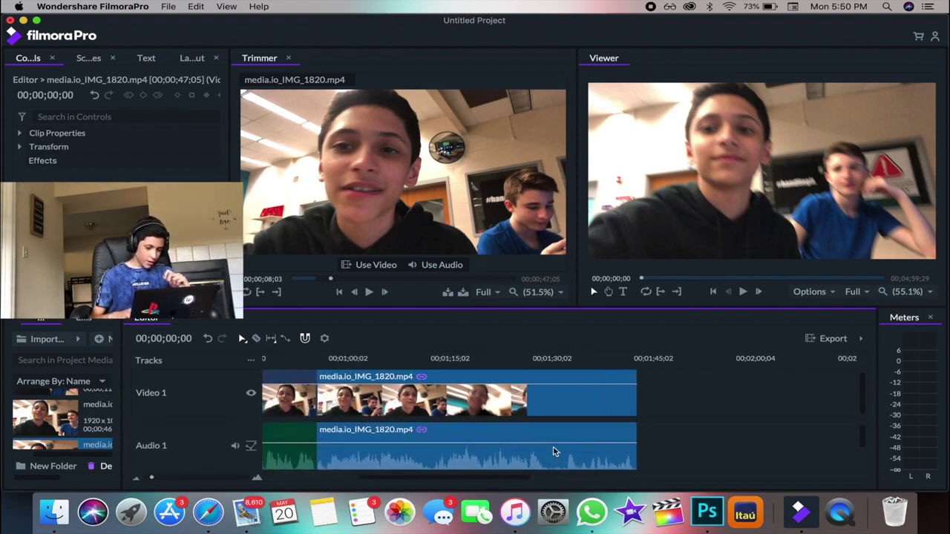
right_click(522, 449)
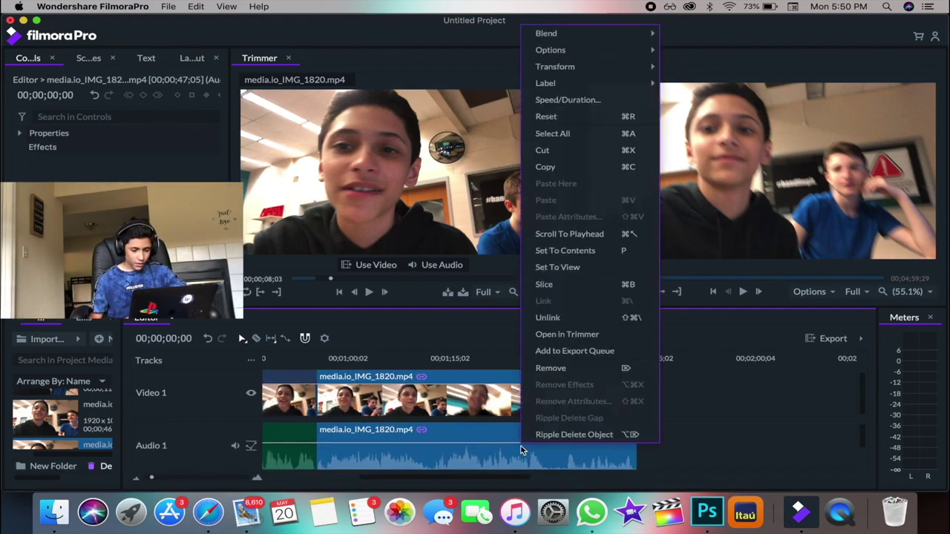
left_click(593, 317)
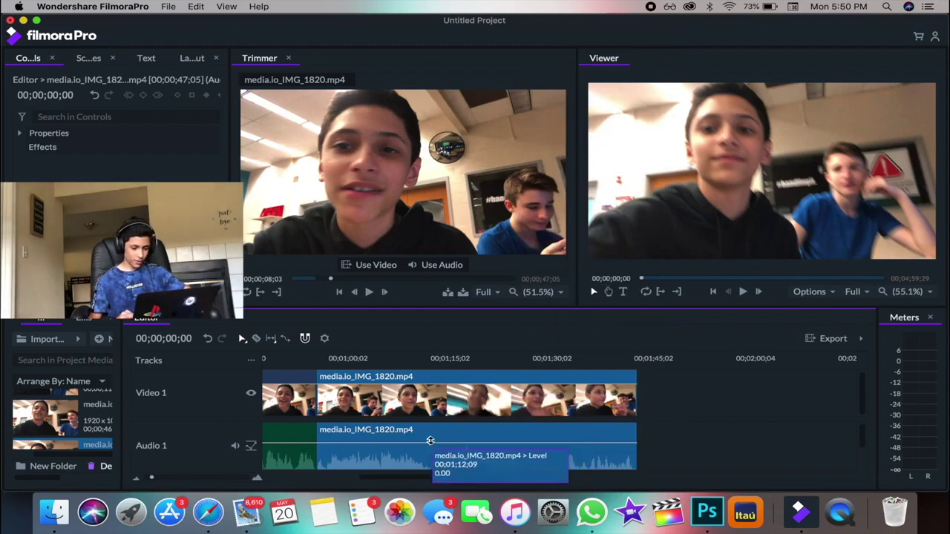
- Select only the audio part of media.io_IMG_1820.mp4 and remove it from Audio 1
left_click_drag(475, 453, 429, 439)
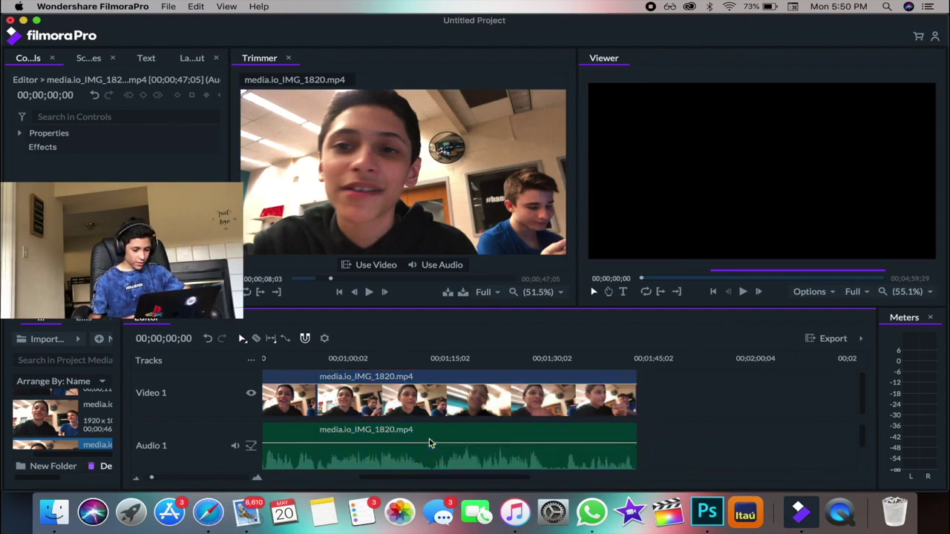
right_click(428, 438)
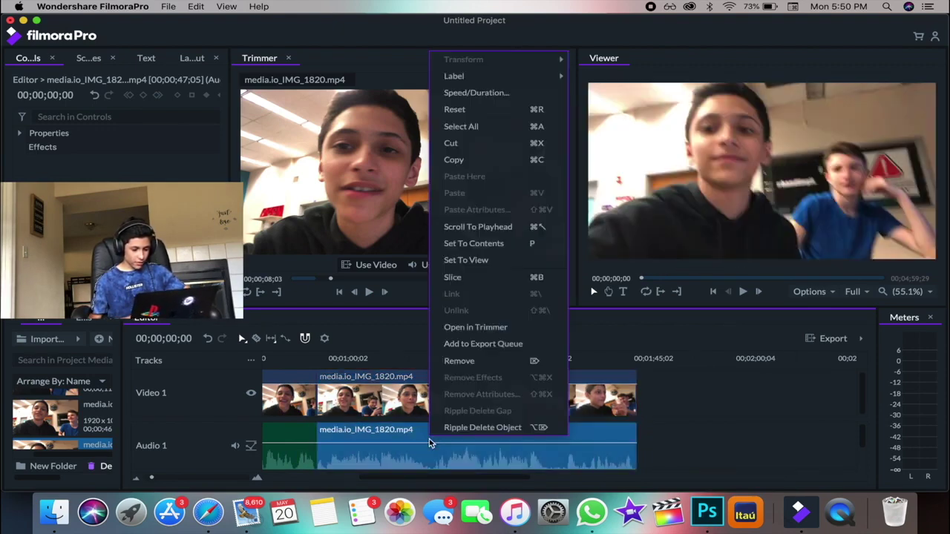
left_click(459, 361)
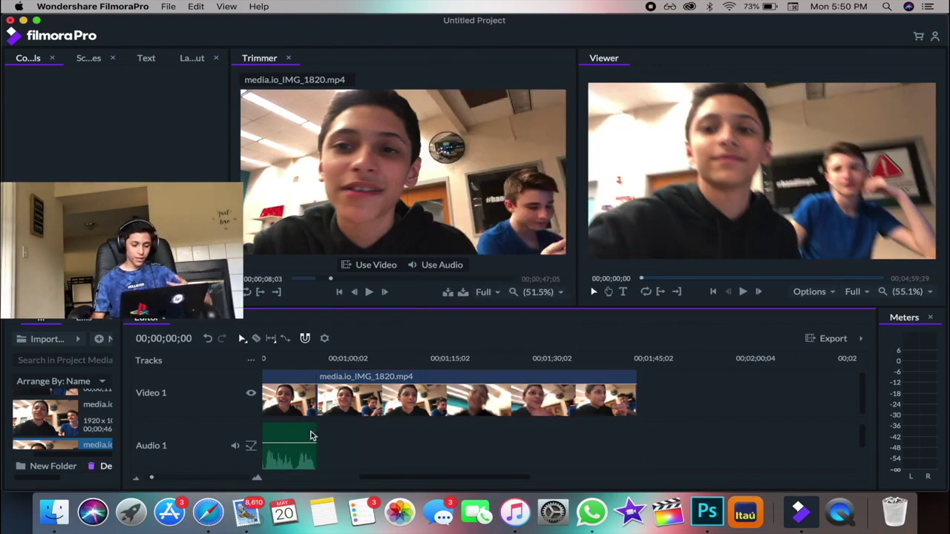
- From Finder's Recents, add [No Copyright Music] Road Trip - Joakim Karud.mp3 to Audio 1 beneath media.io_IMG_1820.mp4, straight after the existing audio
scroll(395, 444, "left", 2)
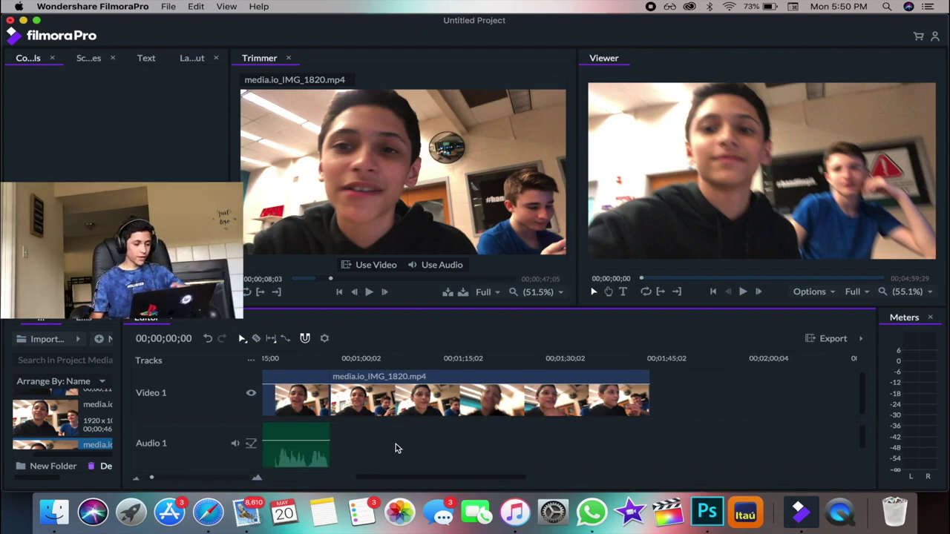
scroll(396, 443, "left", 1)
left_click(53, 511)
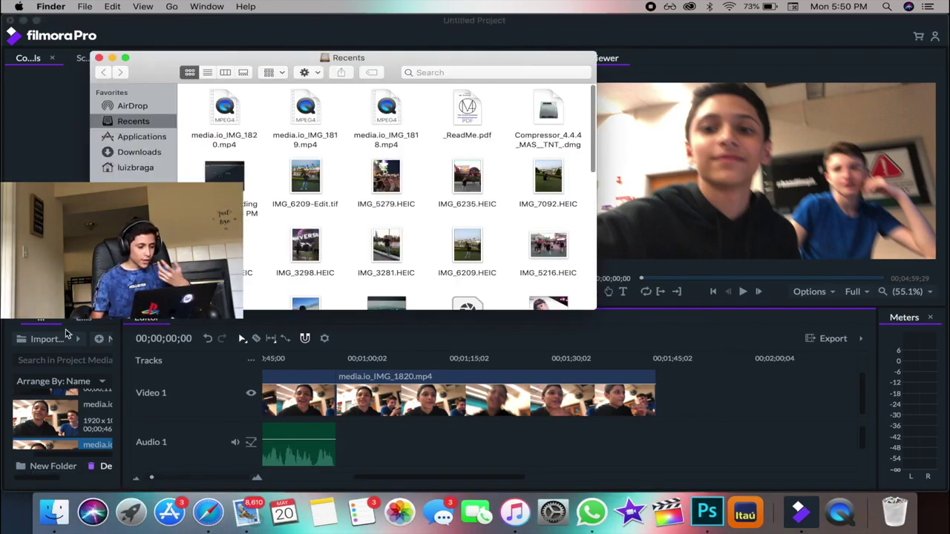
scroll(276, 173, "down", 3)
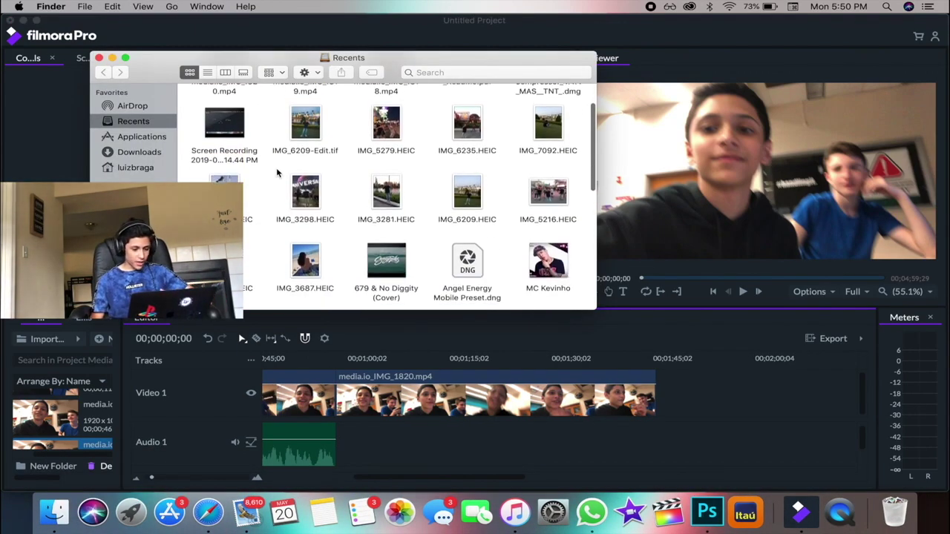
scroll(326, 192, "down", 3)
scroll(379, 208, "down", 5)
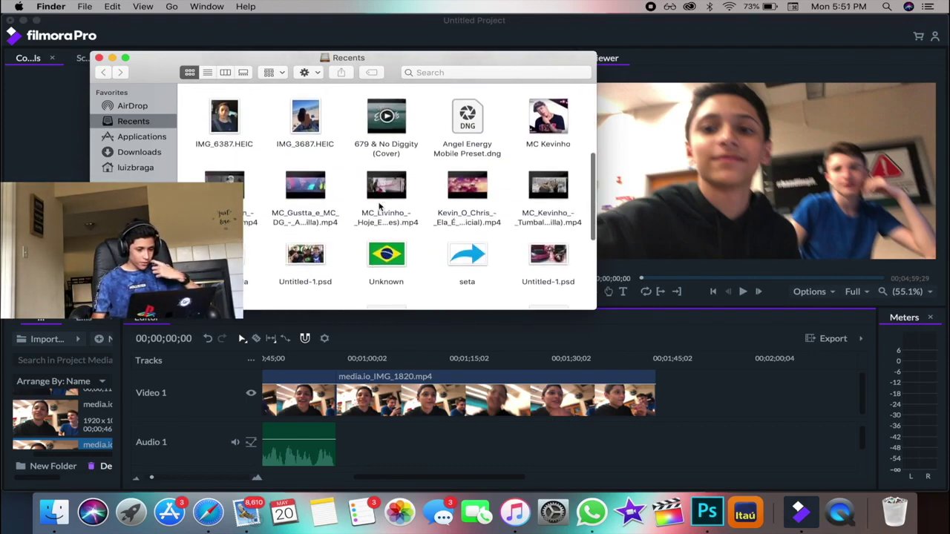
scroll(379, 208, "down", 8)
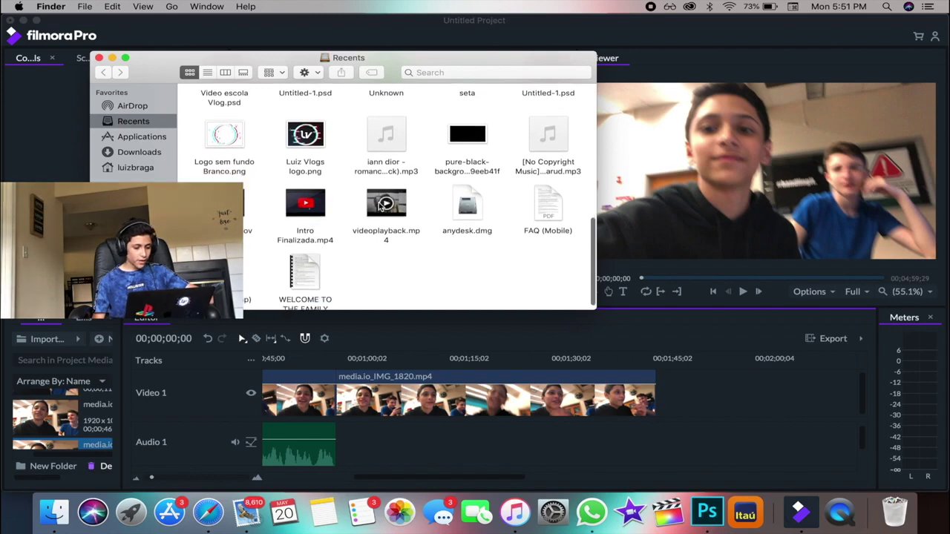
left_click_drag(551, 127, 456, 450)
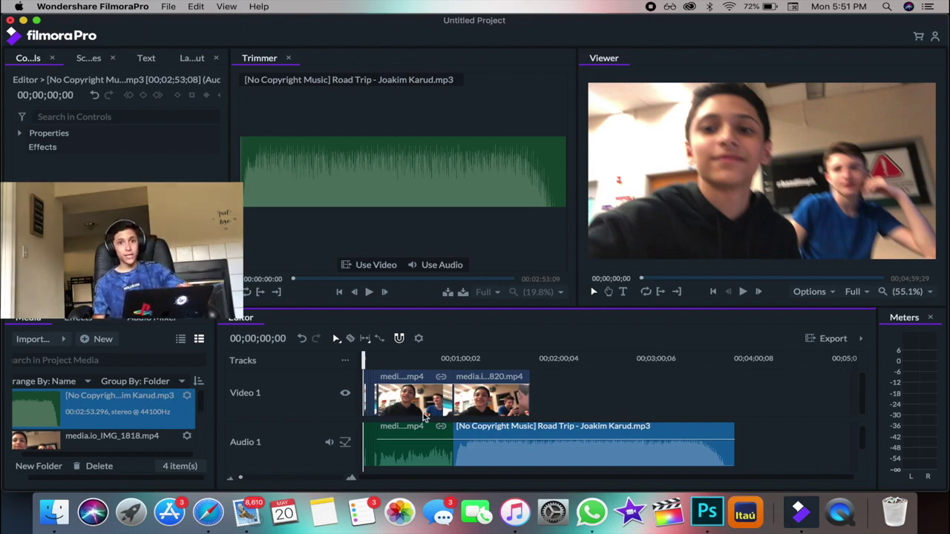
- Slice the Road Trip music at about 56.3 seconds on the timeline, where its waveform begins, and remove the quiet first piece
mouse_move(484, 437)
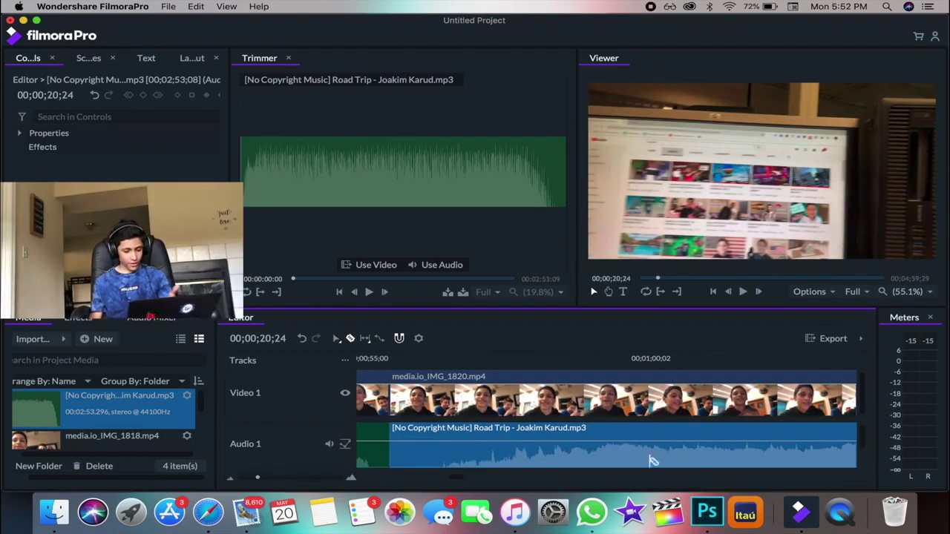
scroll(589, 441, "left", 5)
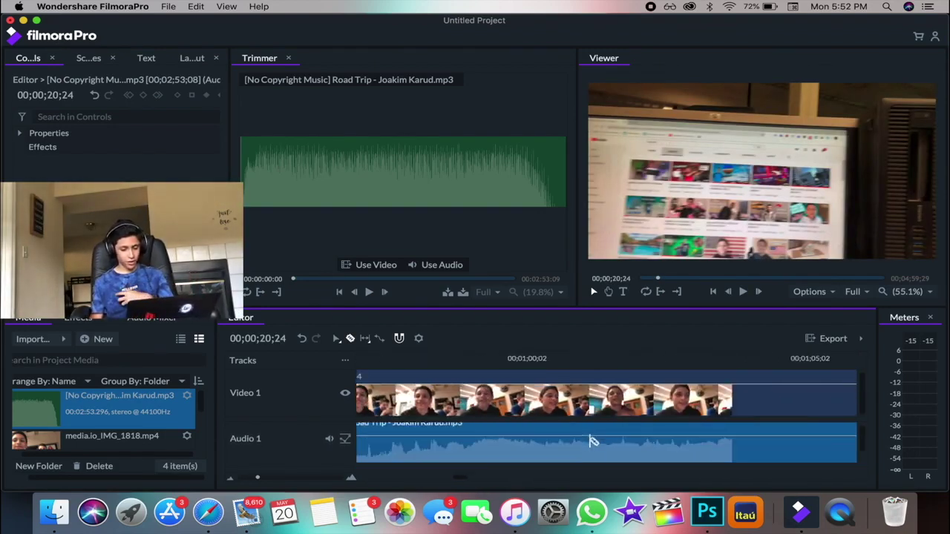
scroll(586, 441, "right", 5)
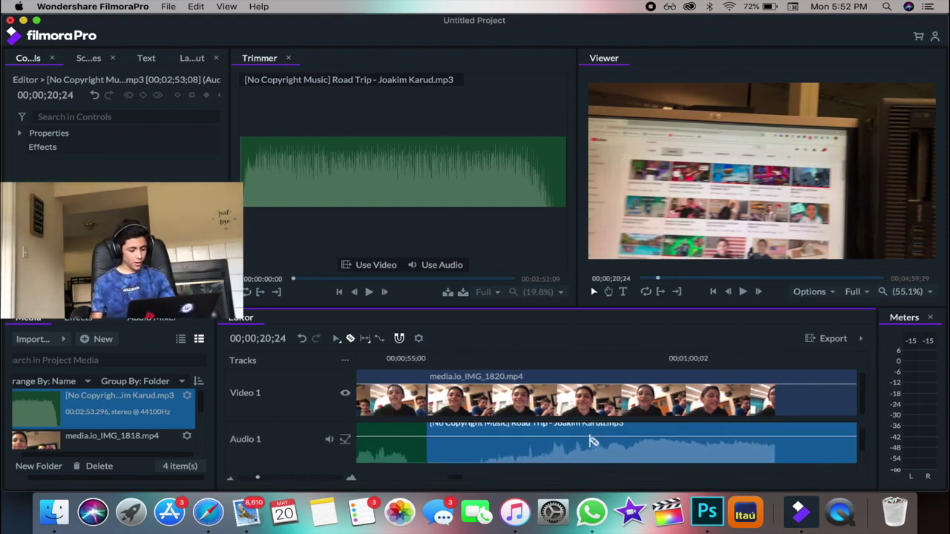
scroll(495, 431, "left", 2)
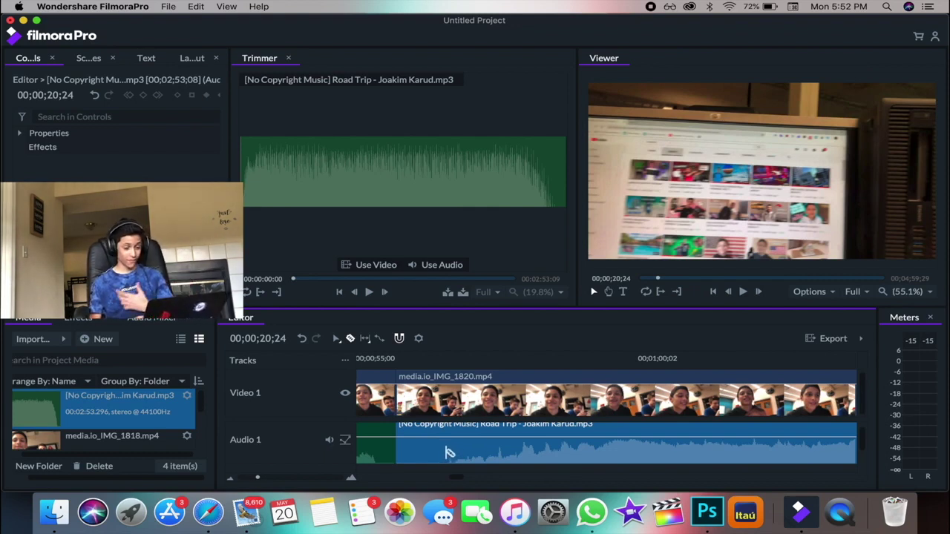
scroll(448, 453, "right", 1)
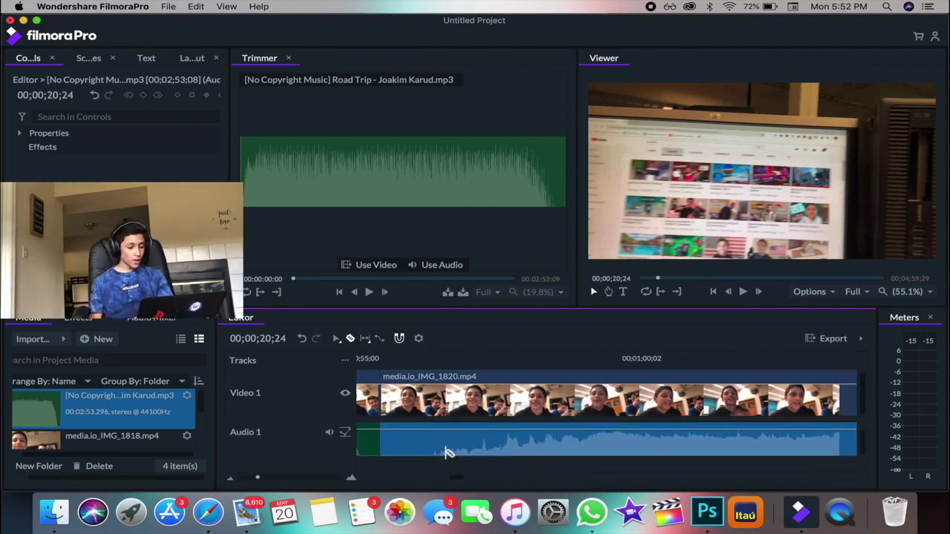
scroll(448, 451, "left", 3)
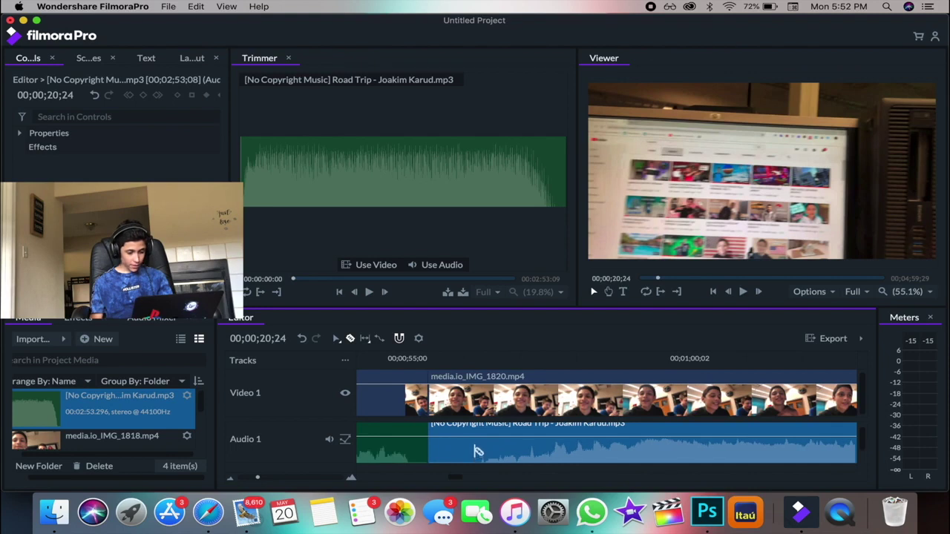
left_click(482, 450)
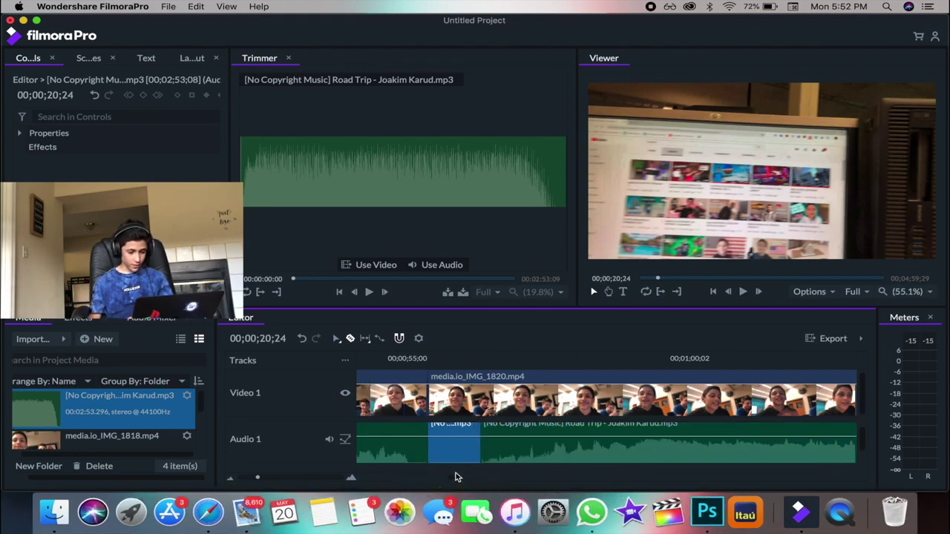
right_click(463, 443)
left_click(507, 367)
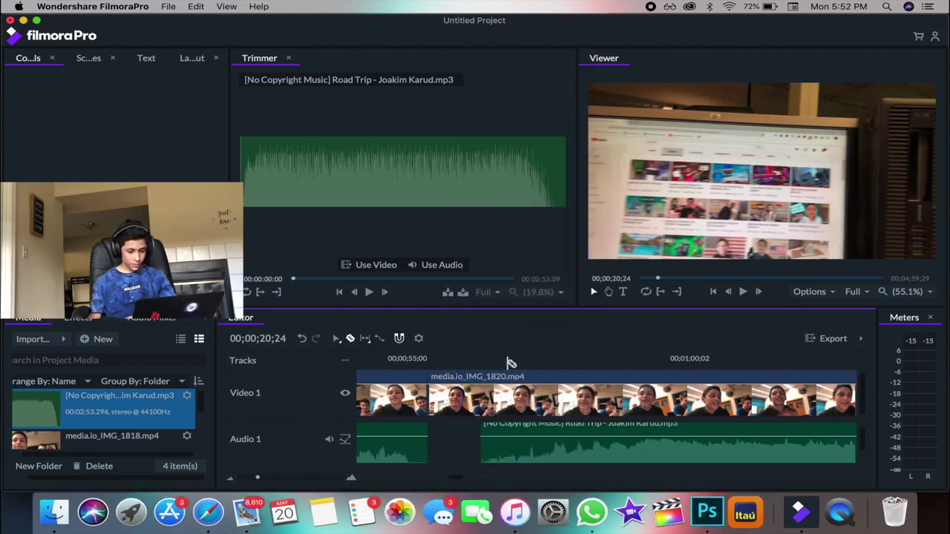
- Cut out the Road Trip music between about 57.2 and 57.9 seconds and close the gap by moving the following music piece earlier
left_click(532, 433)
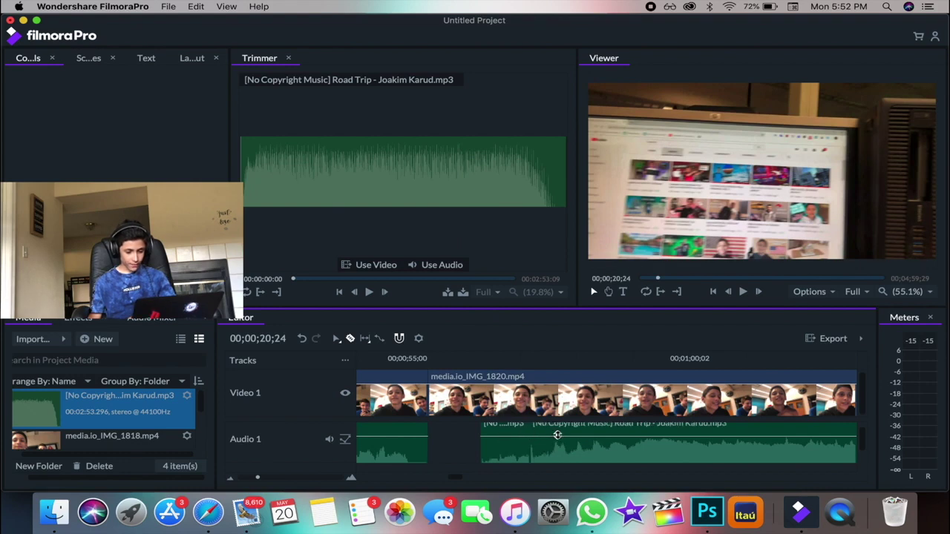
left_click(572, 434)
right_click(555, 440)
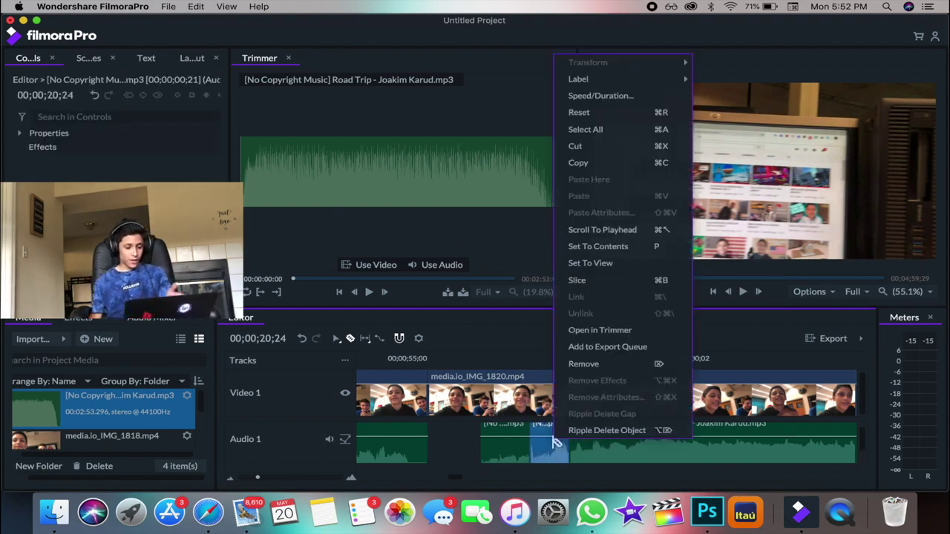
left_click(584, 365)
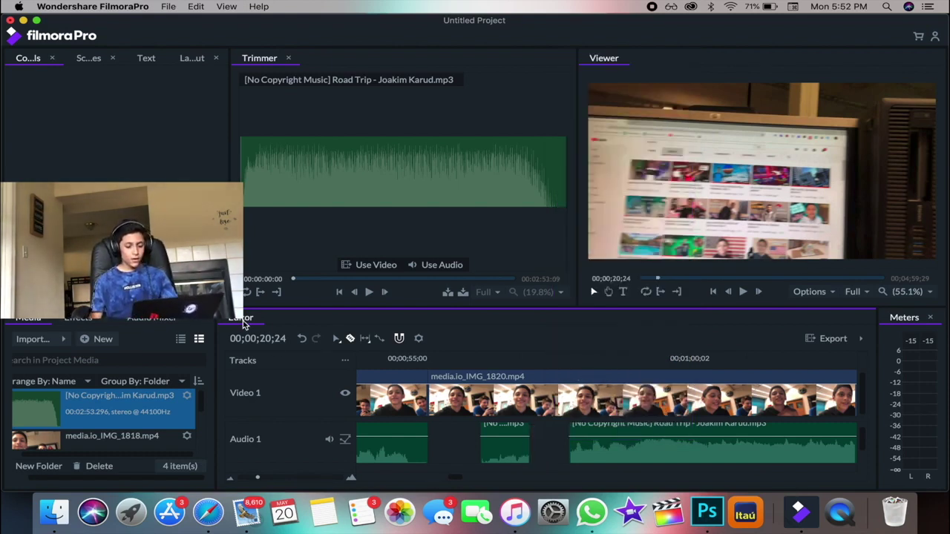
left_click_drag(593, 442, 553, 442)
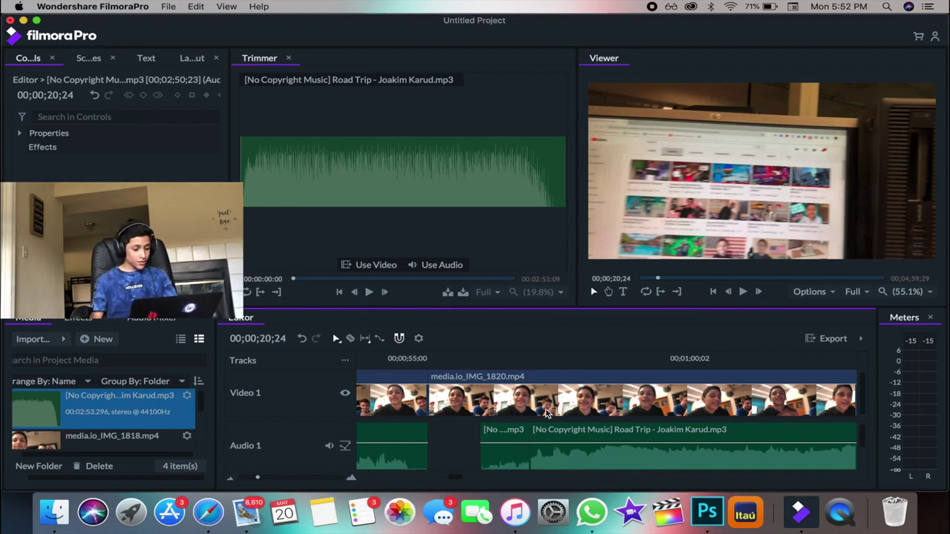
- Slice media.io_IMG_1820.mp4 on Video 1 at the music cut near 57.2 seconds and again at about 58.1 seconds
left_click(349, 338)
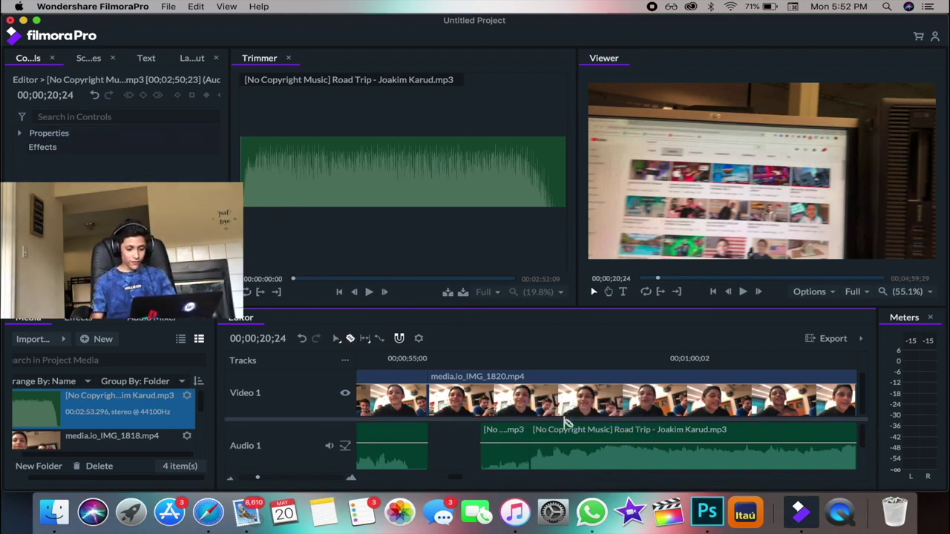
left_click(539, 396)
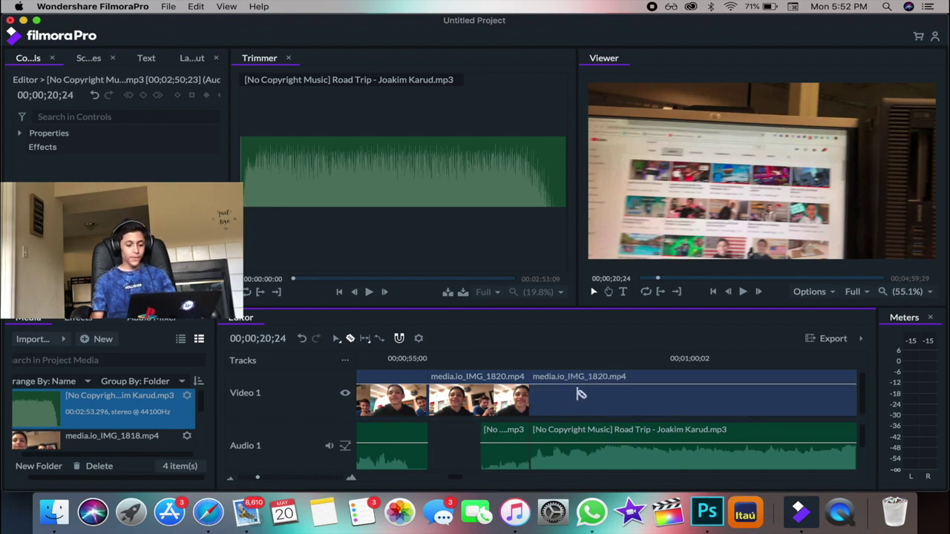
left_click(583, 394)
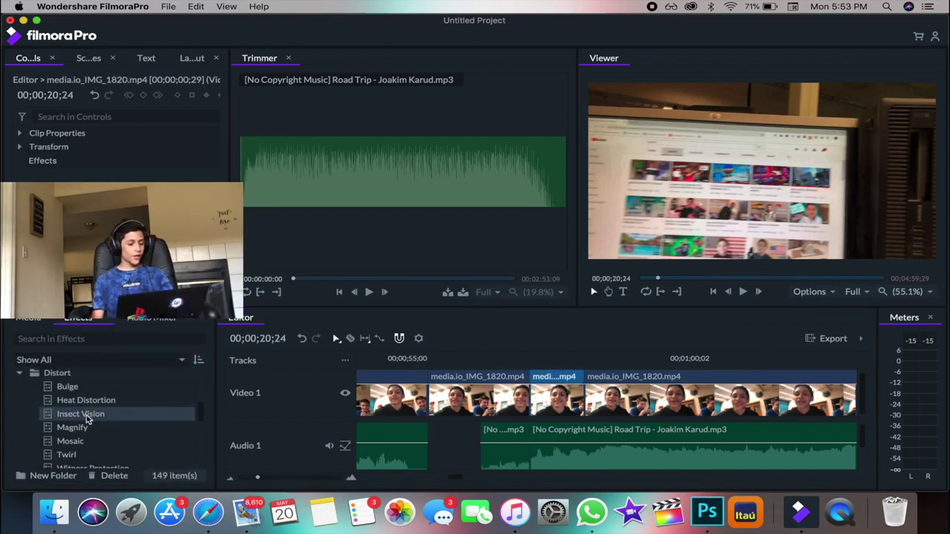
- Apply the Insect Vision distort effect to a sliced piece of media.io_IMG_1820.mp4
scroll(86, 417, "down", 2)
scroll(87, 421, "up", 2)
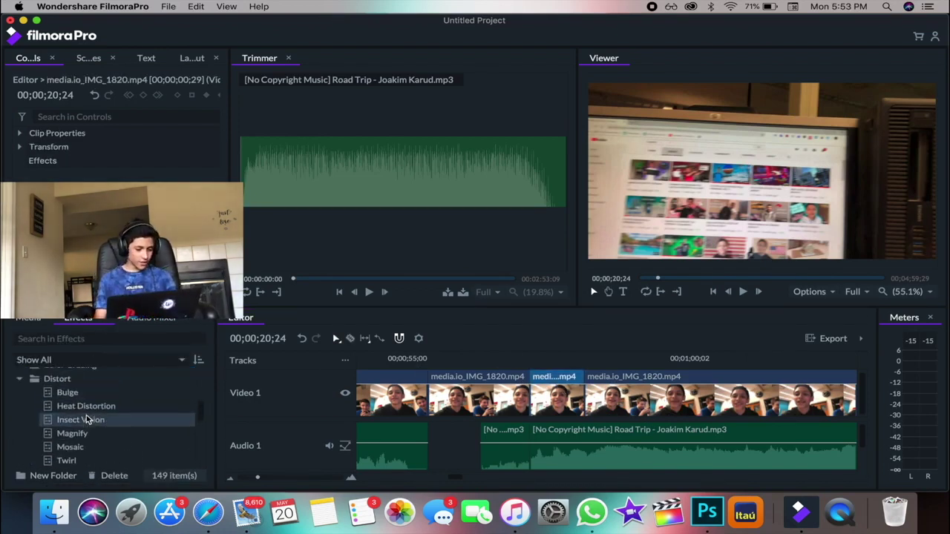
right_click(90, 408)
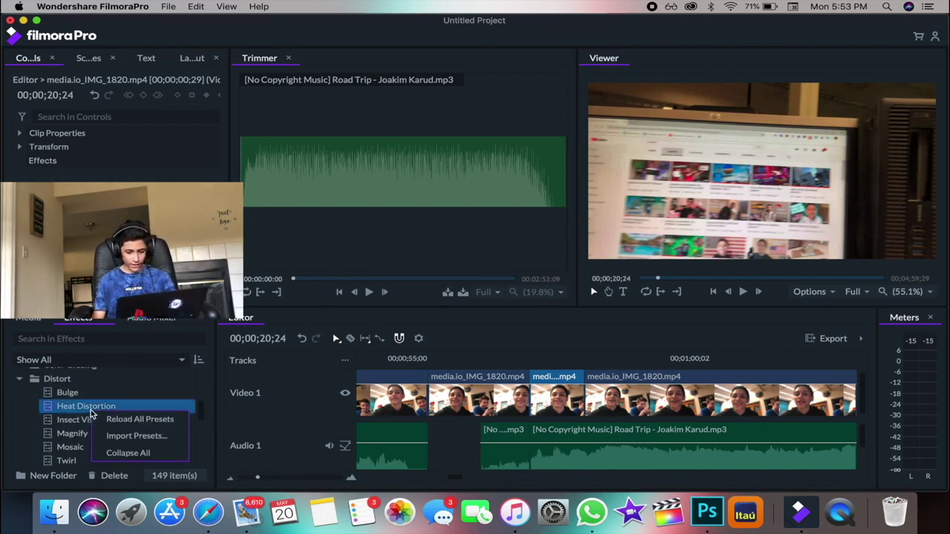
left_click(91, 412)
left_click_drag(90, 412, 416, 404)
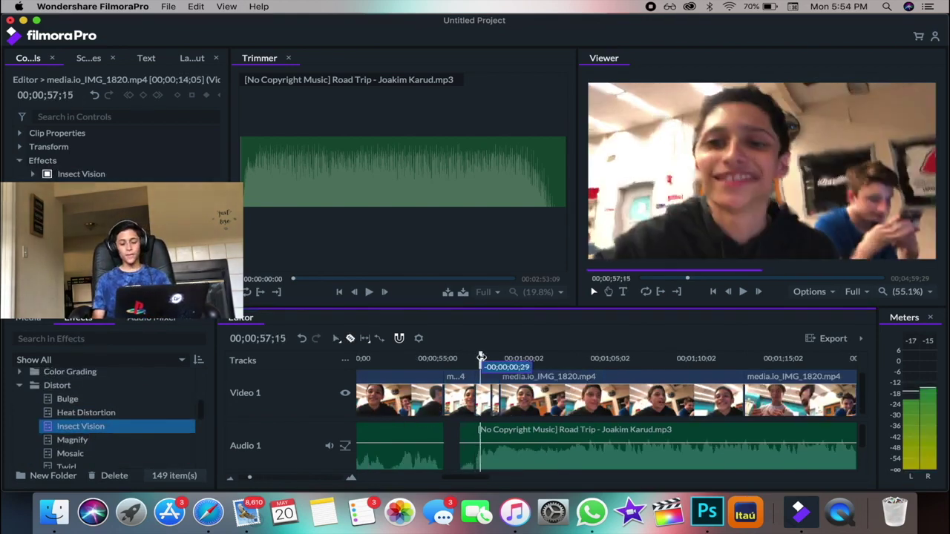
- Play the timeline from about 1 minute 1 second through the pieces of media.io_IMG_1820.mp4 to review the effect
left_click_drag(481, 358, 537, 359)
key("space")
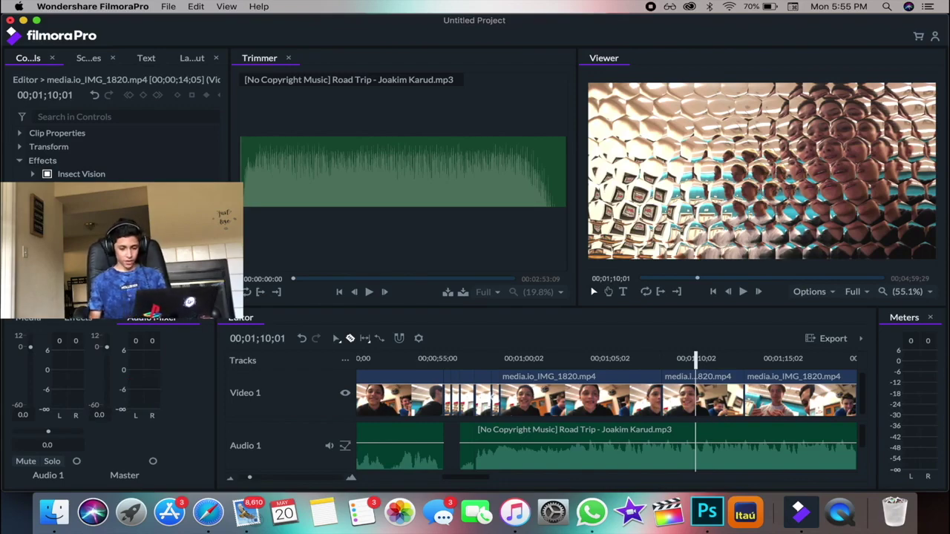
key("space")
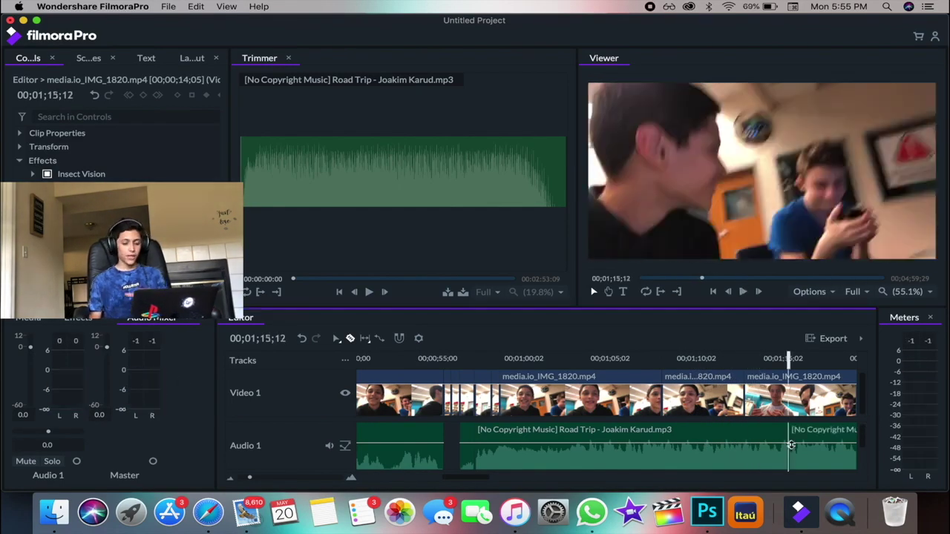
- Play a short stretch of the timeline from about 1 minute 15 seconds, where two Road Trip music pieces meet
key("space")
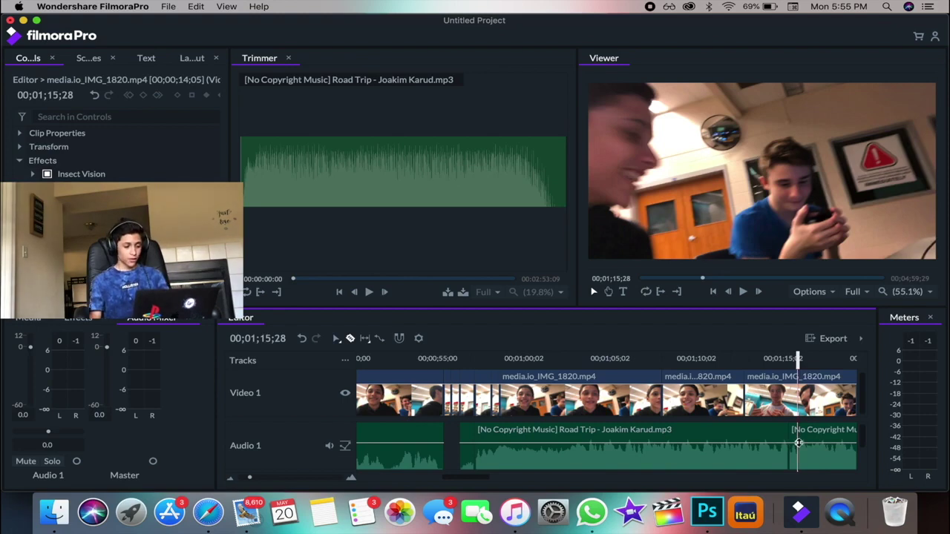
key("space")
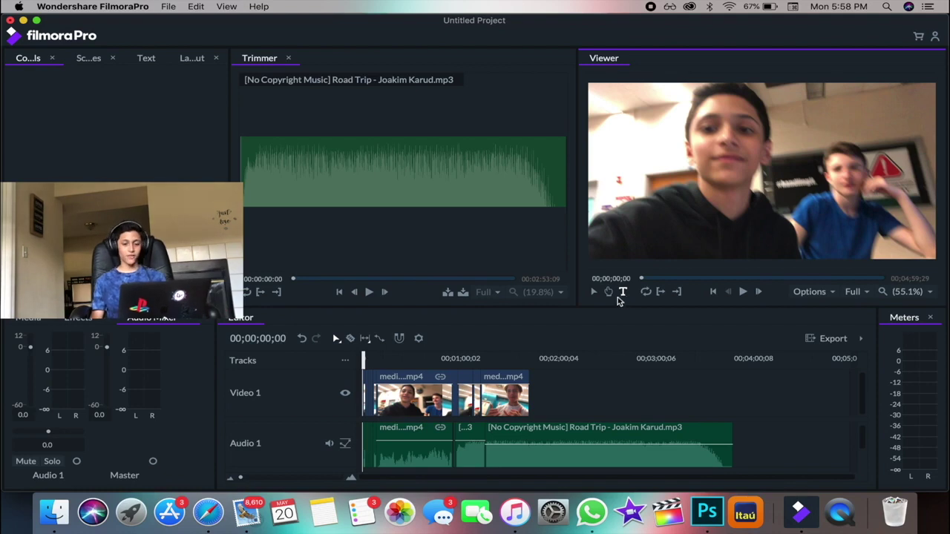
- Add a text title reading "School Vlog" over the lower middle of the picture at the start of the timeline
left_click(683, 233)
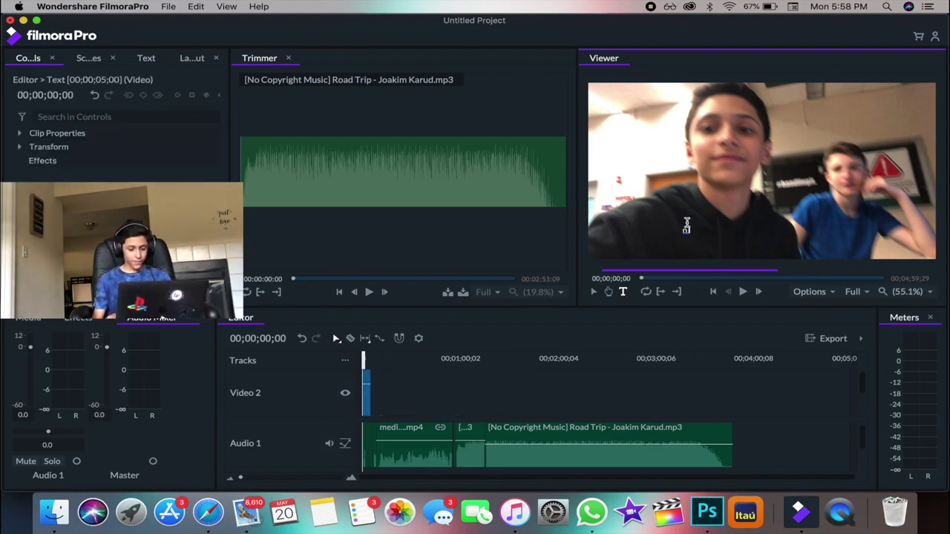
type("Sch")
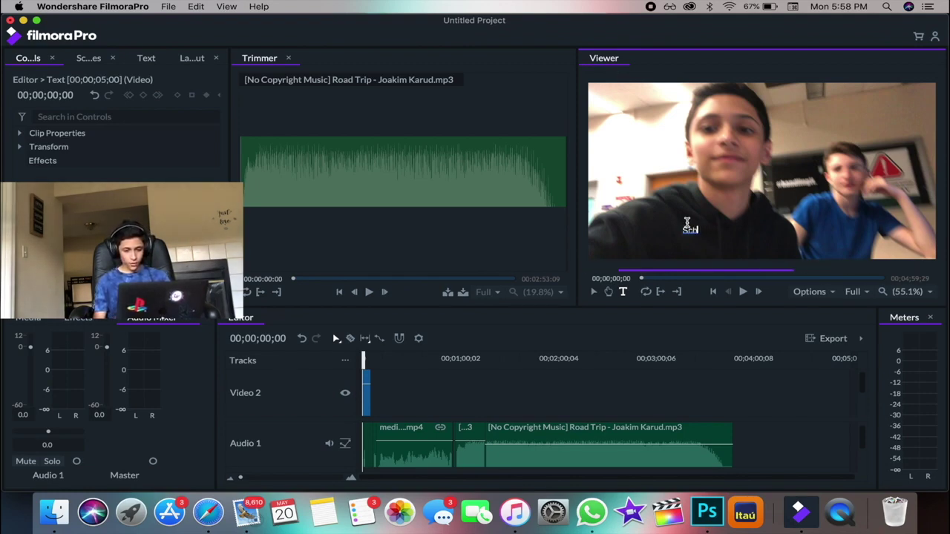
type("ool Vlog")
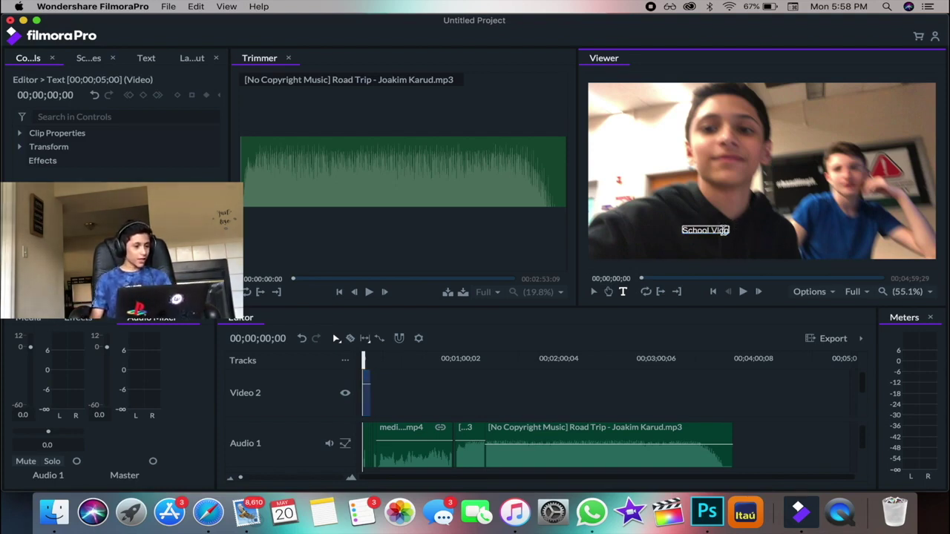
- Examine the School Vlog title's character formatting options, including the available font styles, font size and outline settings
left_click(145, 57)
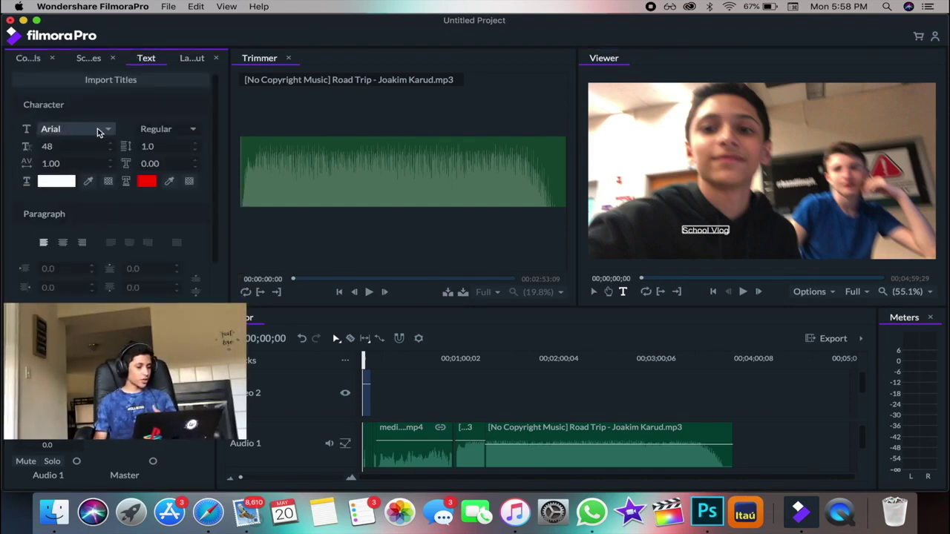
left_click(170, 129)
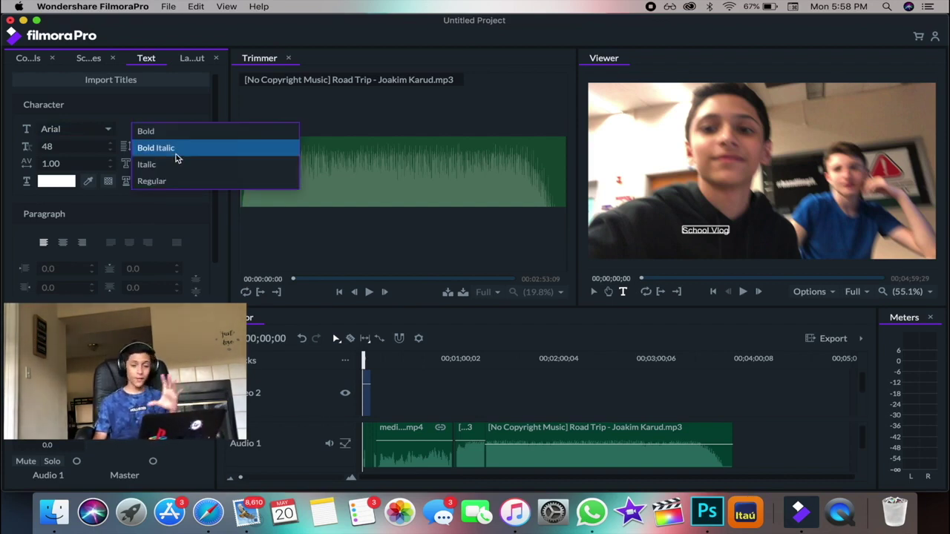
left_click(165, 108)
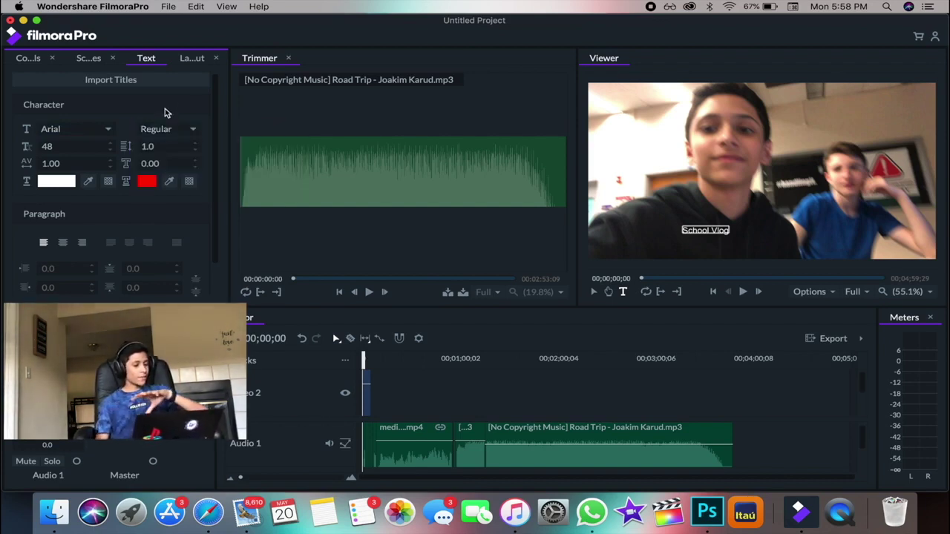
left_click(111, 146)
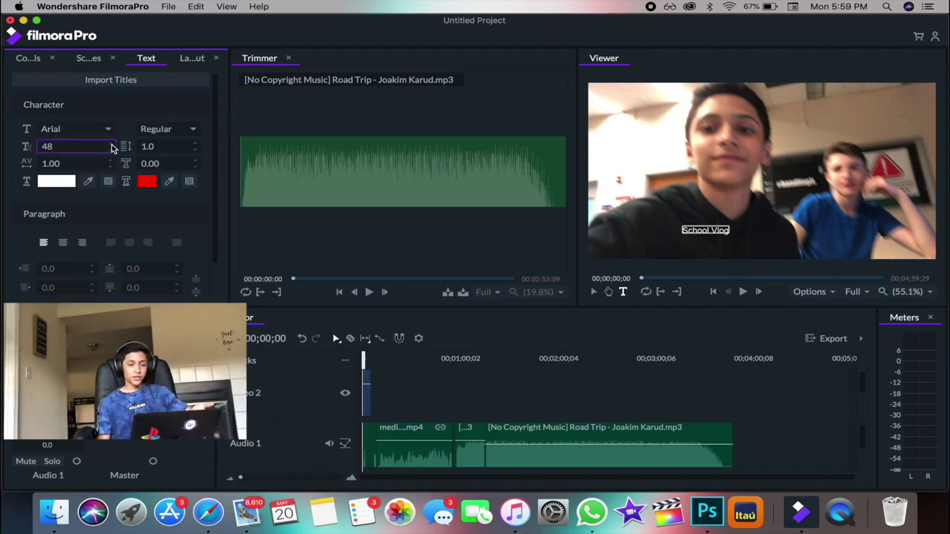
left_click(194, 163)
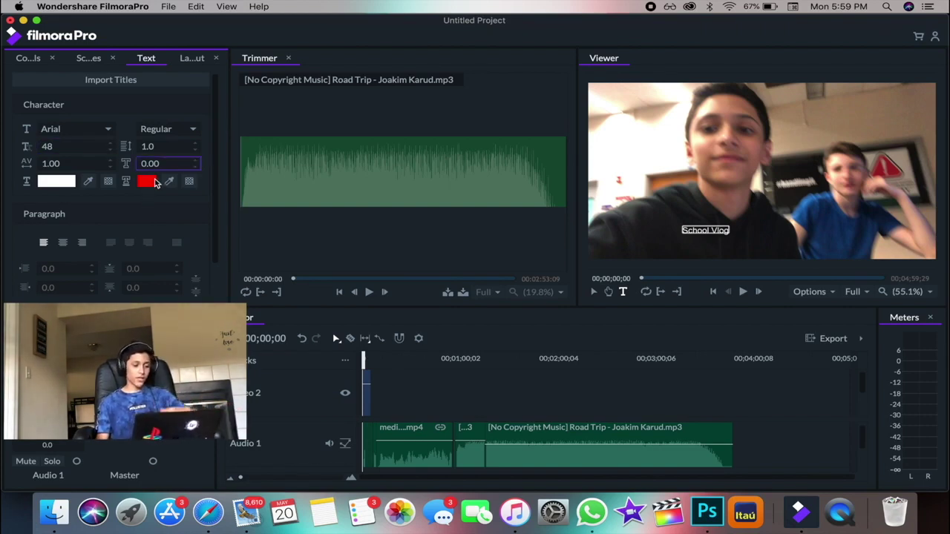